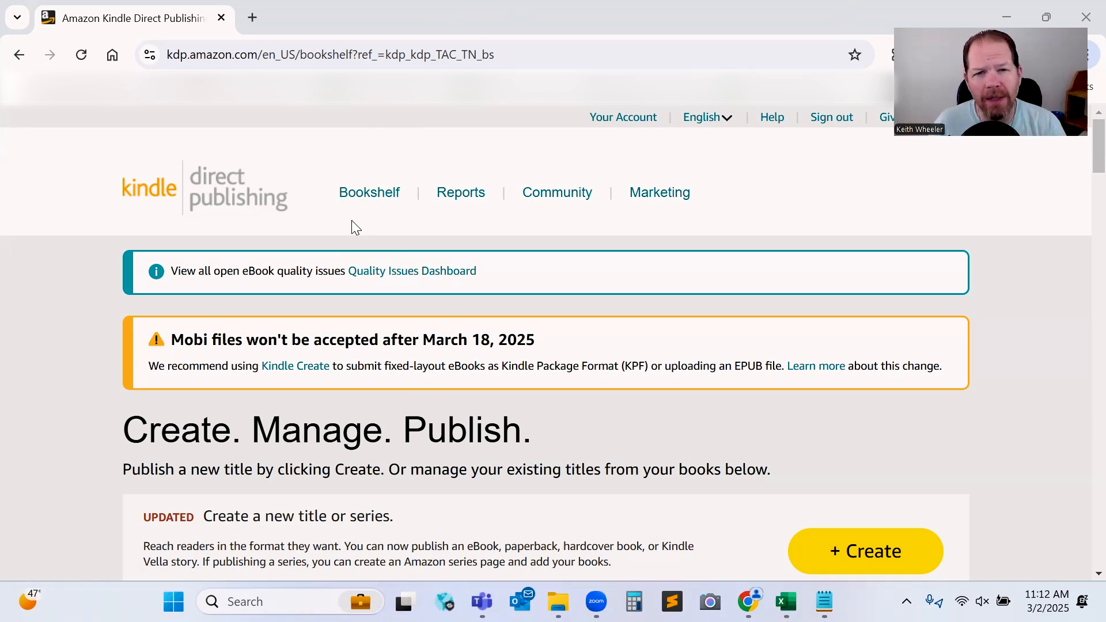
# Open the Book Upload File spreadsheet to review the paperback and ebook title data, then move it out of the way.
pyautogui.click(786, 601)
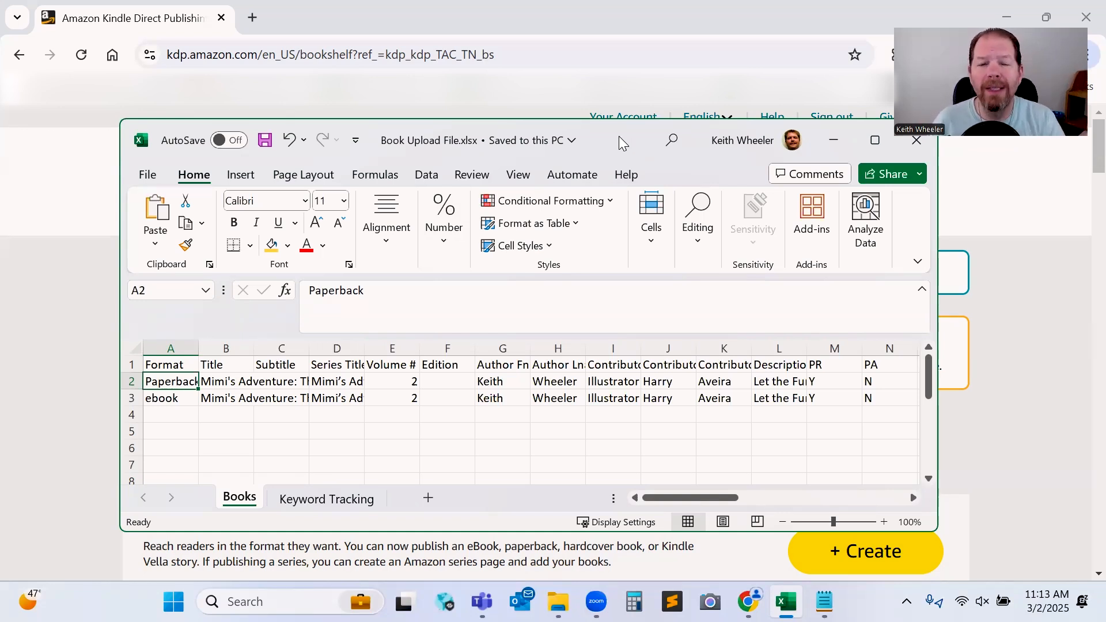
pyautogui.moveTo(618, 138); pyautogui.dragTo(1104, 138)
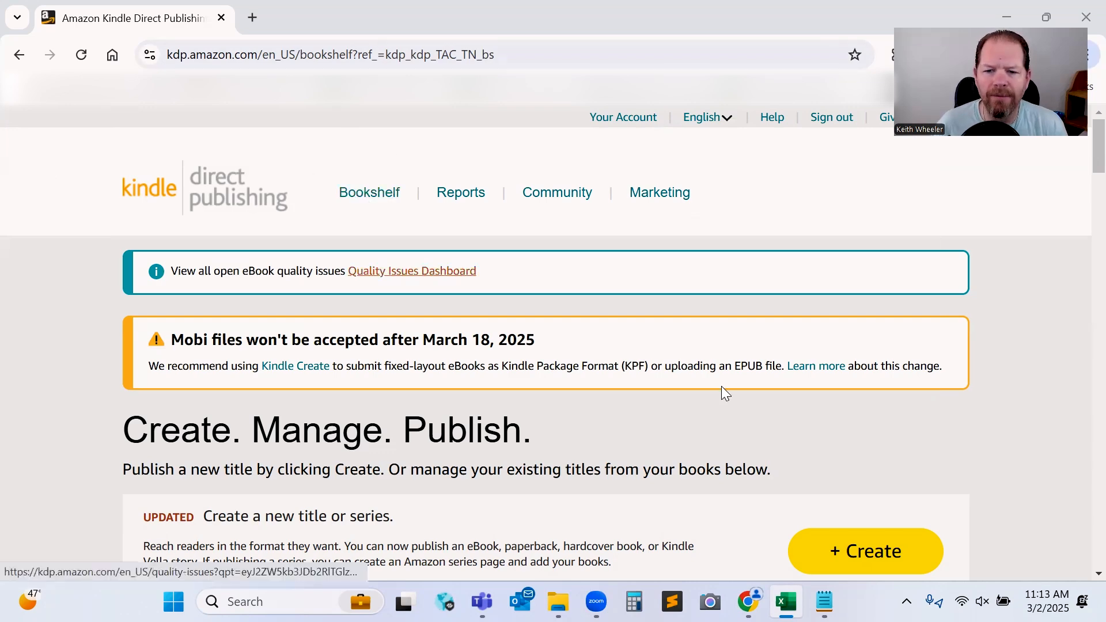
# Start creating a new Paperback title from the bookshelf.
pyautogui.click(868, 554)
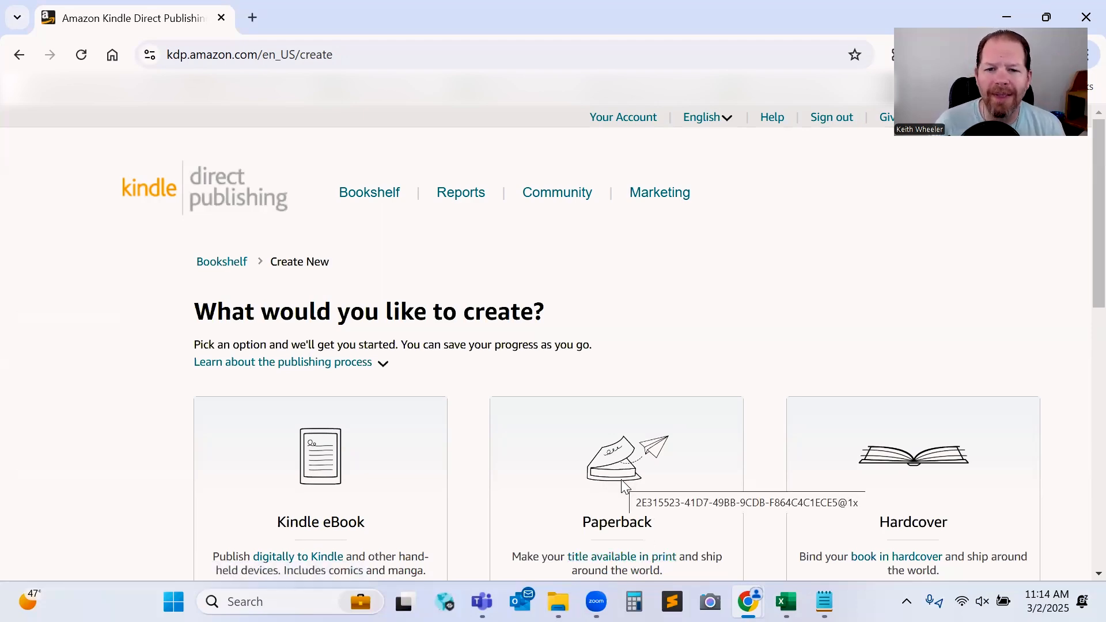
pyautogui.scroll(-3, 615, 506)
pyautogui.click(606, 461)
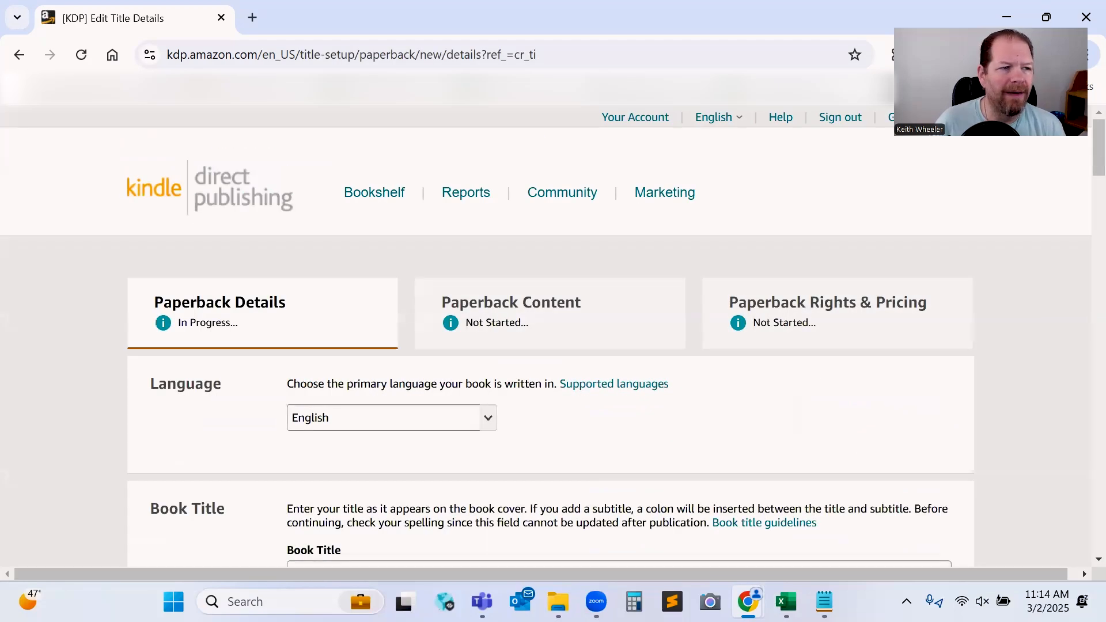
# Enter the book title Mimi's Adventure: The Birthday Surprise! from the spreadsheet and move to the subtitle field.
pyautogui.hotkey('alt', 'Tab')
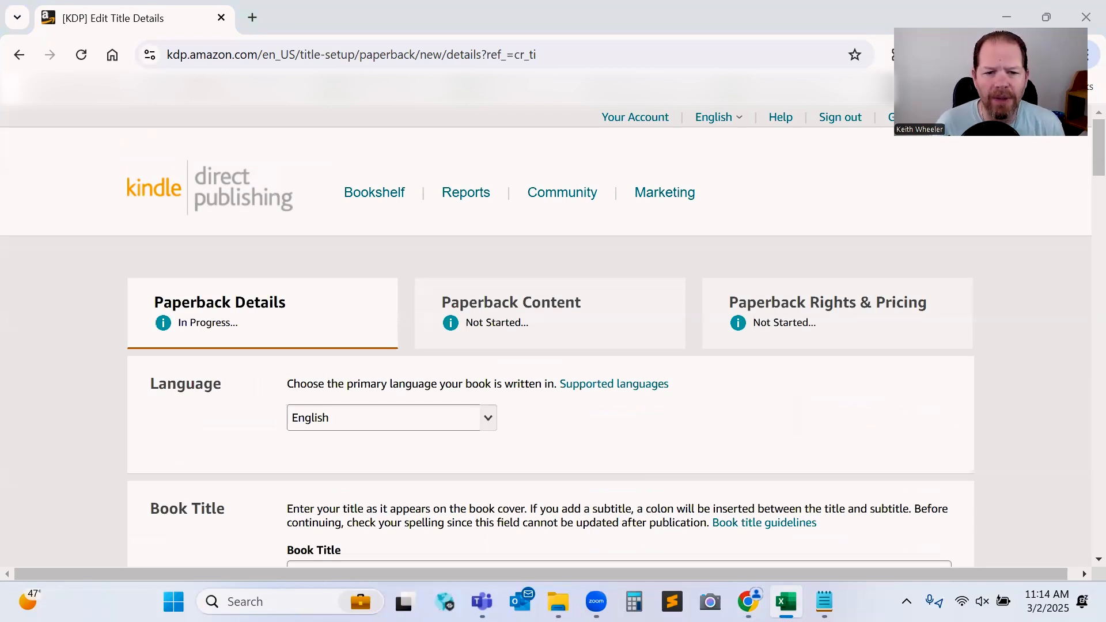
pyautogui.scroll(-3, 555, 468)
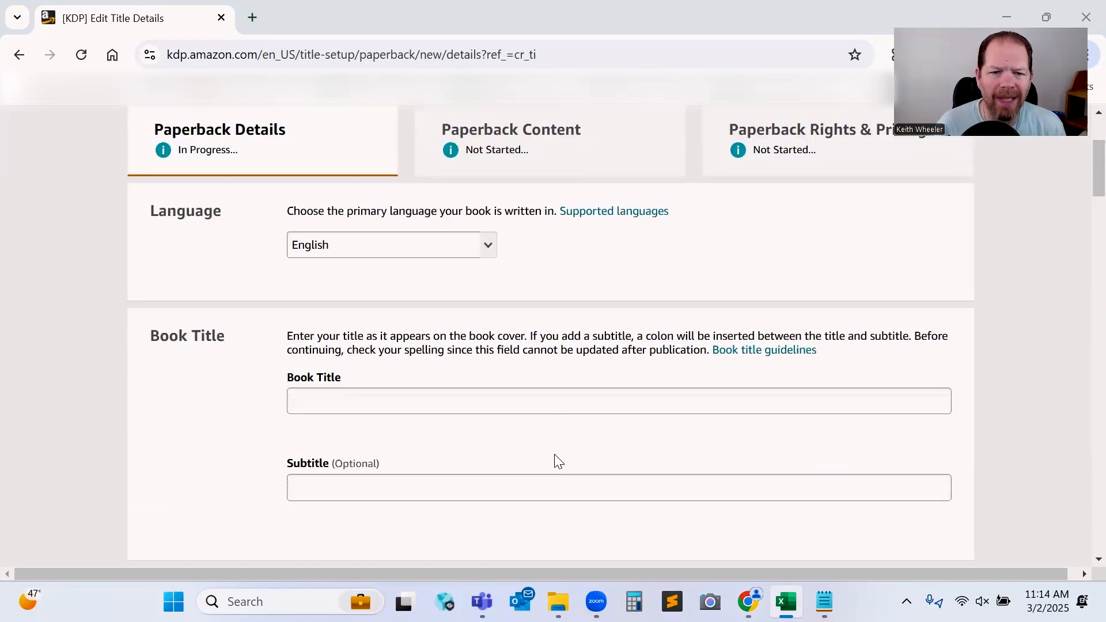
pyautogui.click(368, 396)
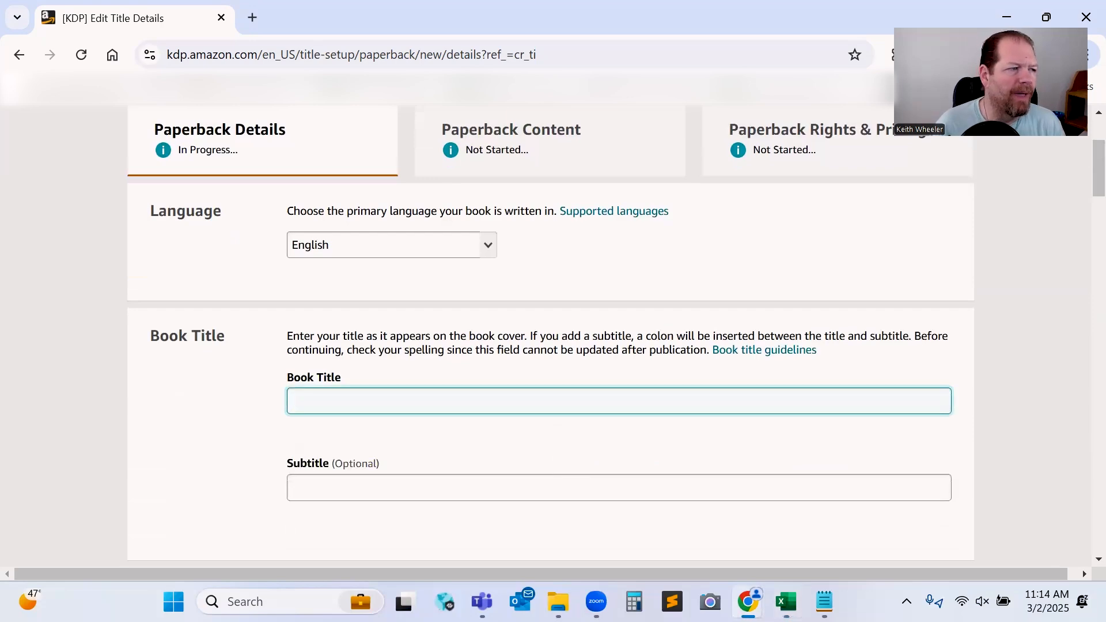
pyautogui.click(578, 520)
# Add the title to the existing mimi's adventure series as main content and confirm the series information.
pyautogui.scroll(-6, 469, 458)
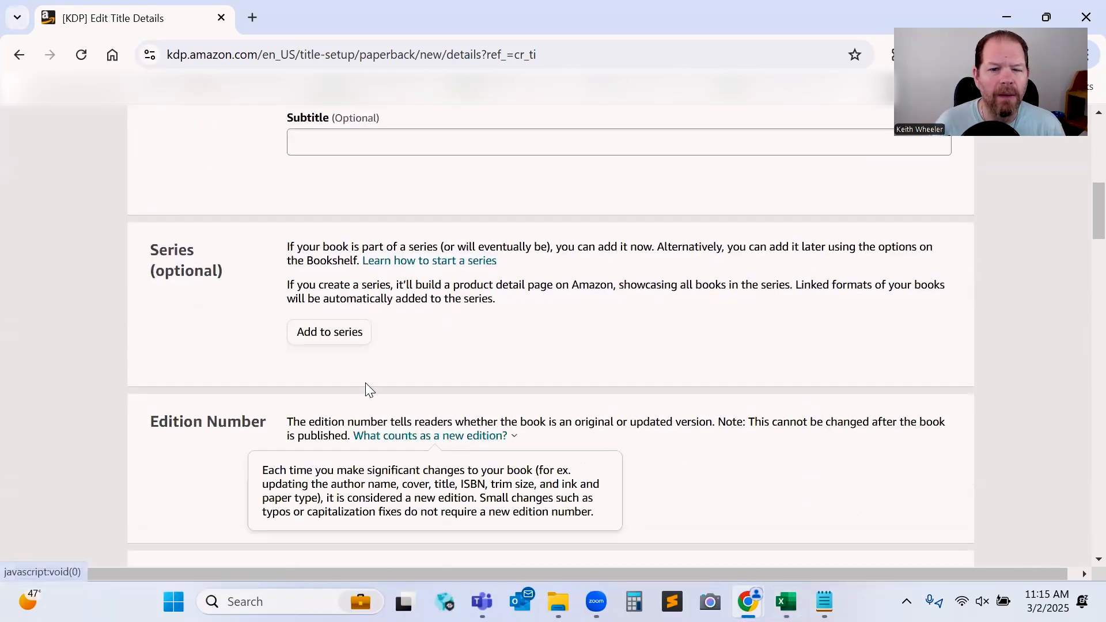
pyautogui.click(321, 337)
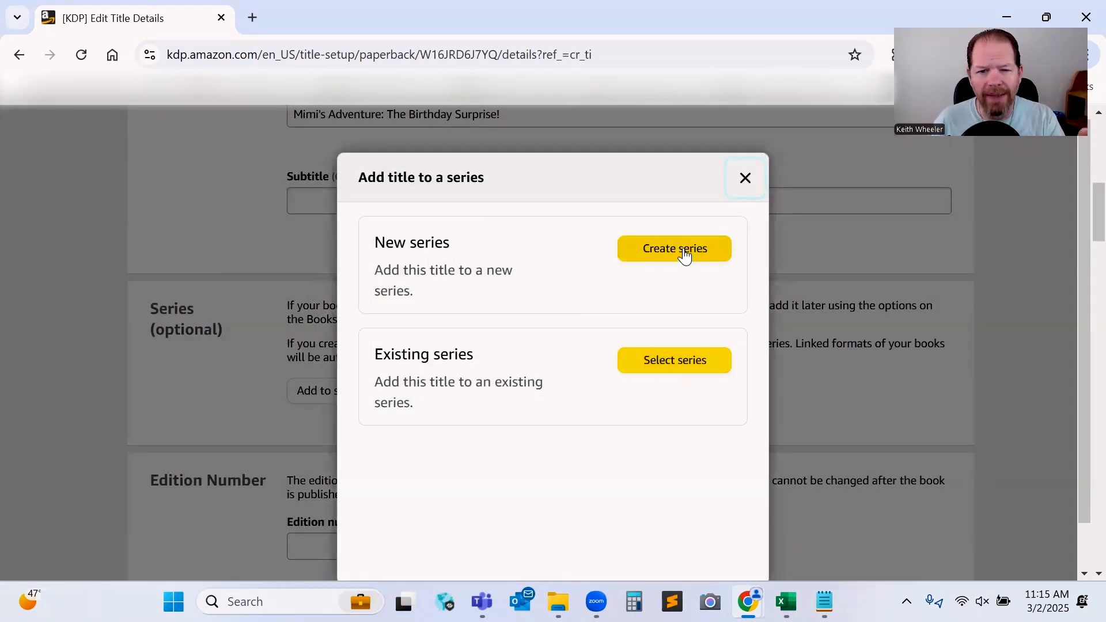
pyautogui.click(674, 364)
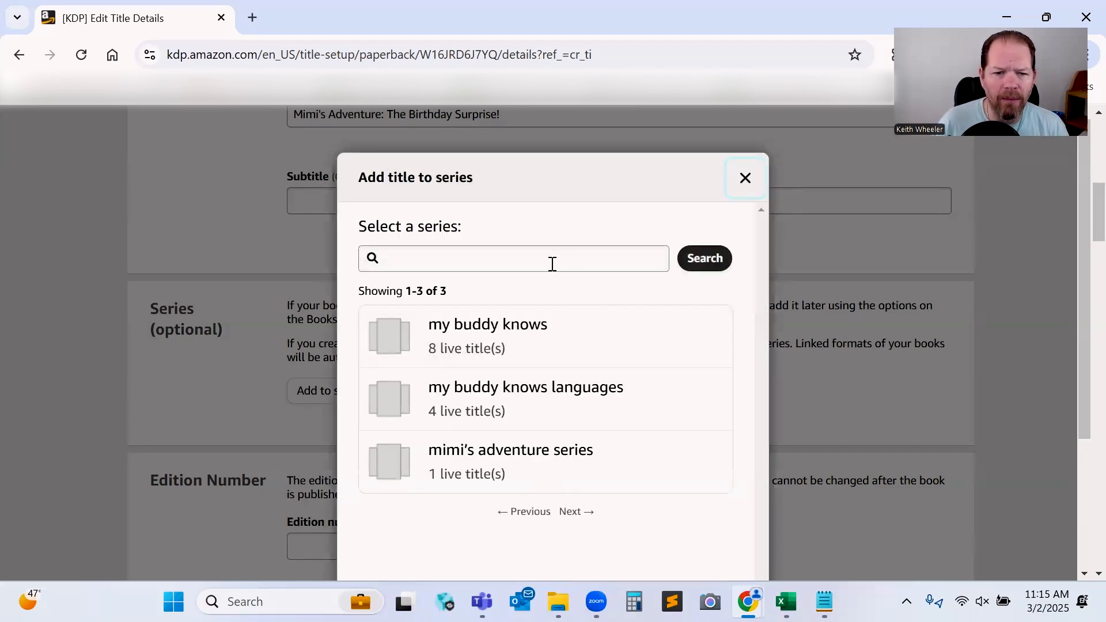
pyautogui.scroll(-1, 464, 447)
pyautogui.click(483, 377)
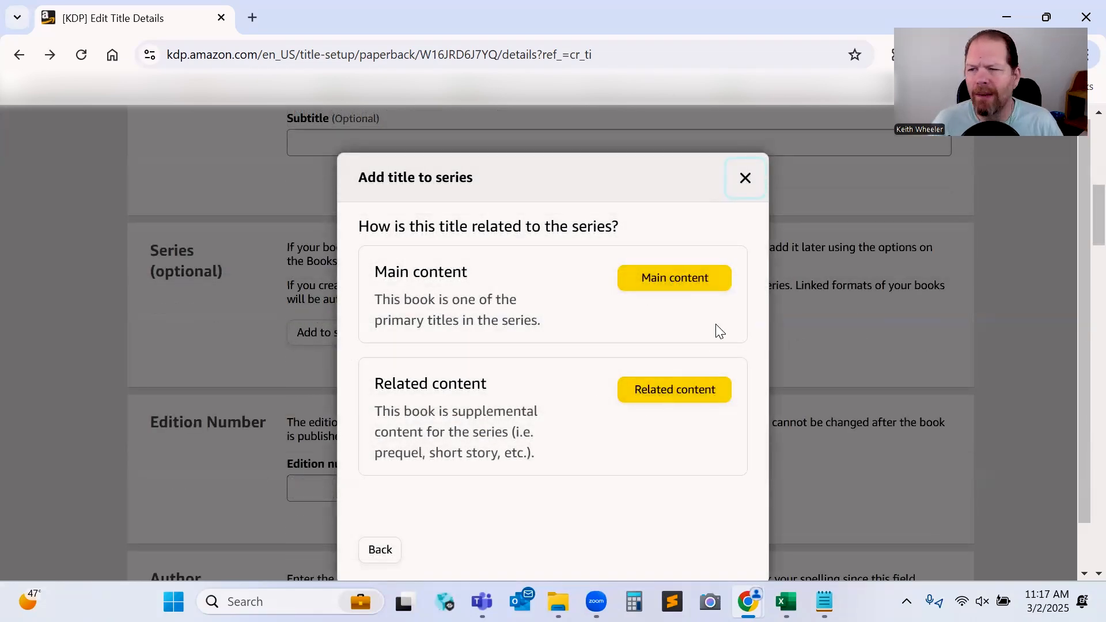
pyautogui.click(656, 282)
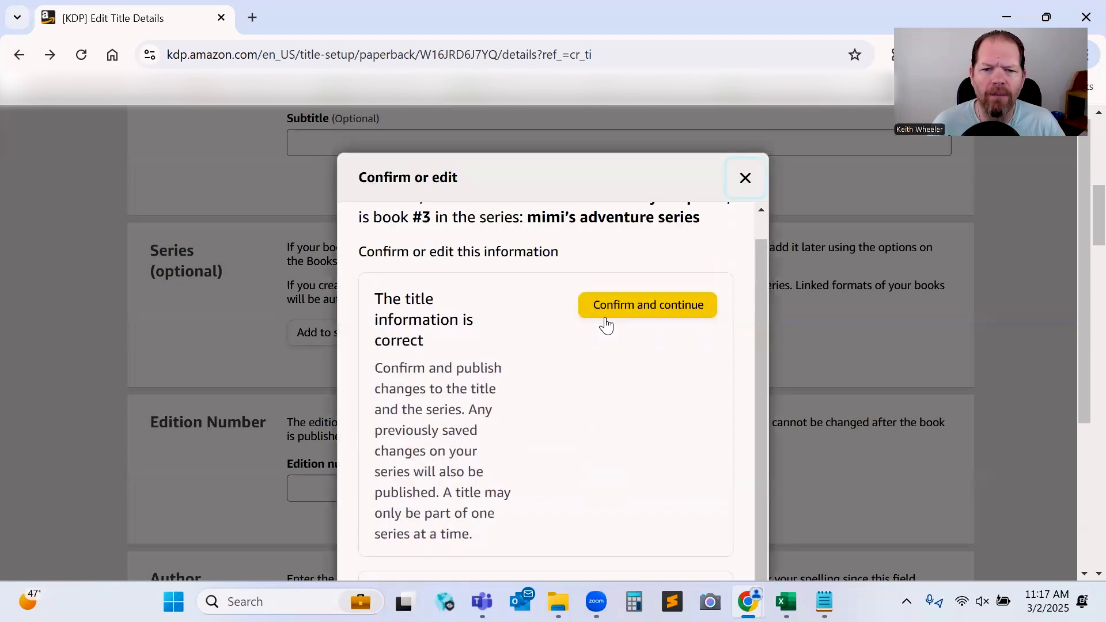
pyautogui.click(609, 313)
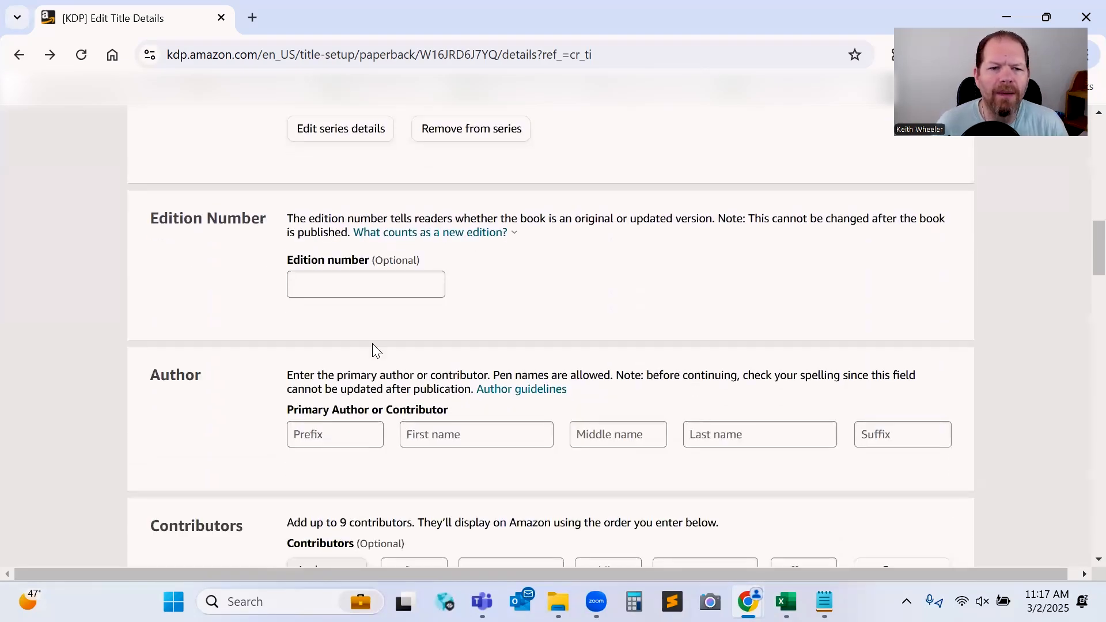
# Add a contributor and set their role to Illustrator.
pyautogui.scroll(-1, 351, 289)
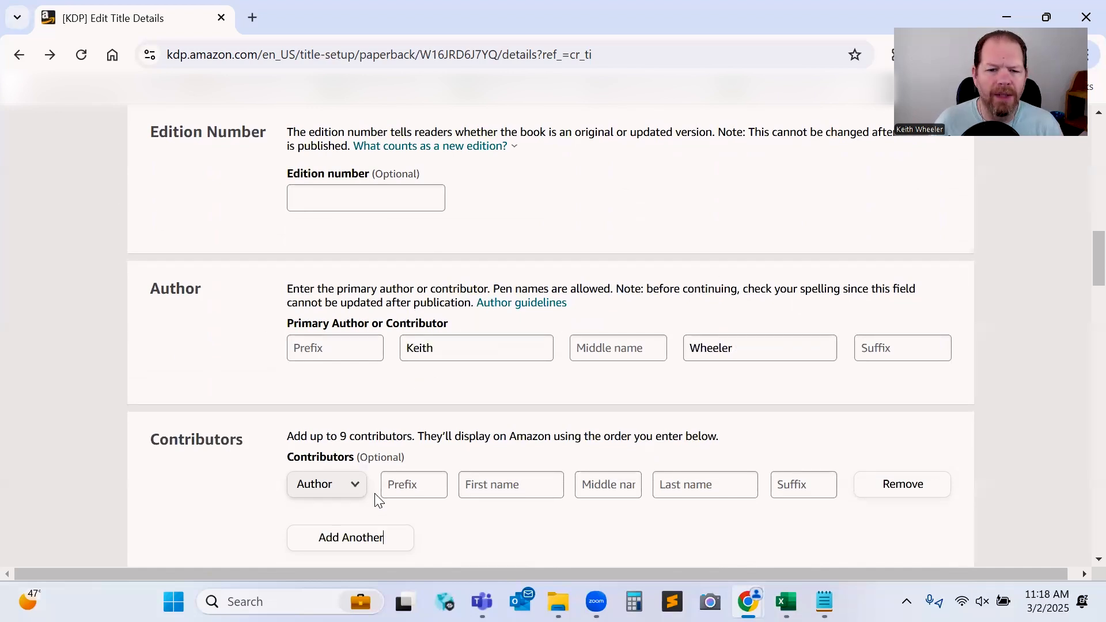
pyautogui.click(353, 486)
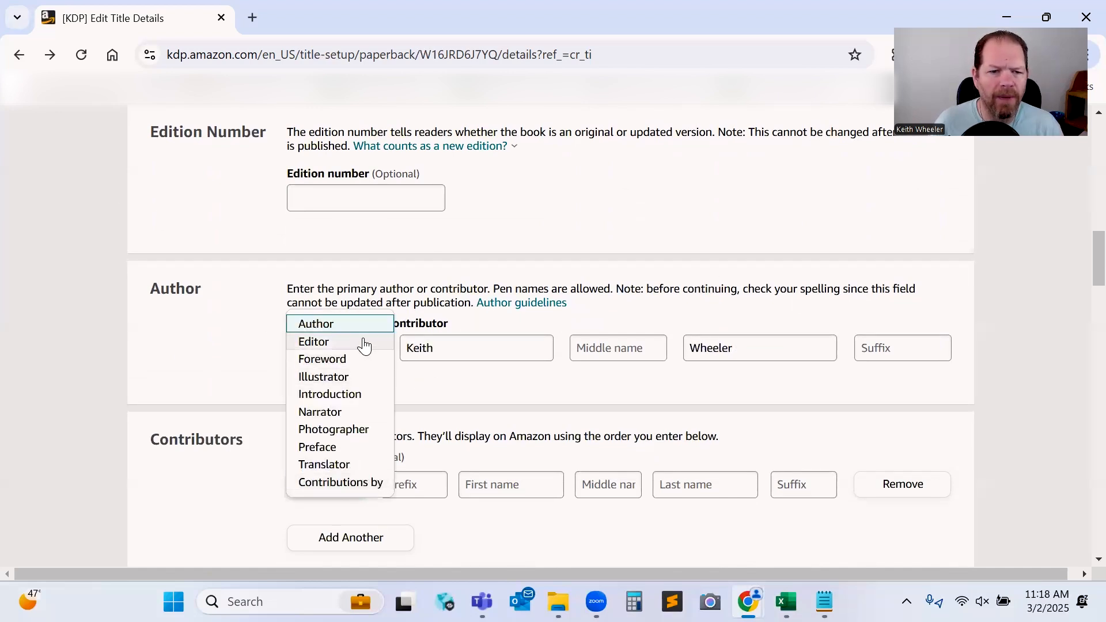
pyautogui.click(357, 377)
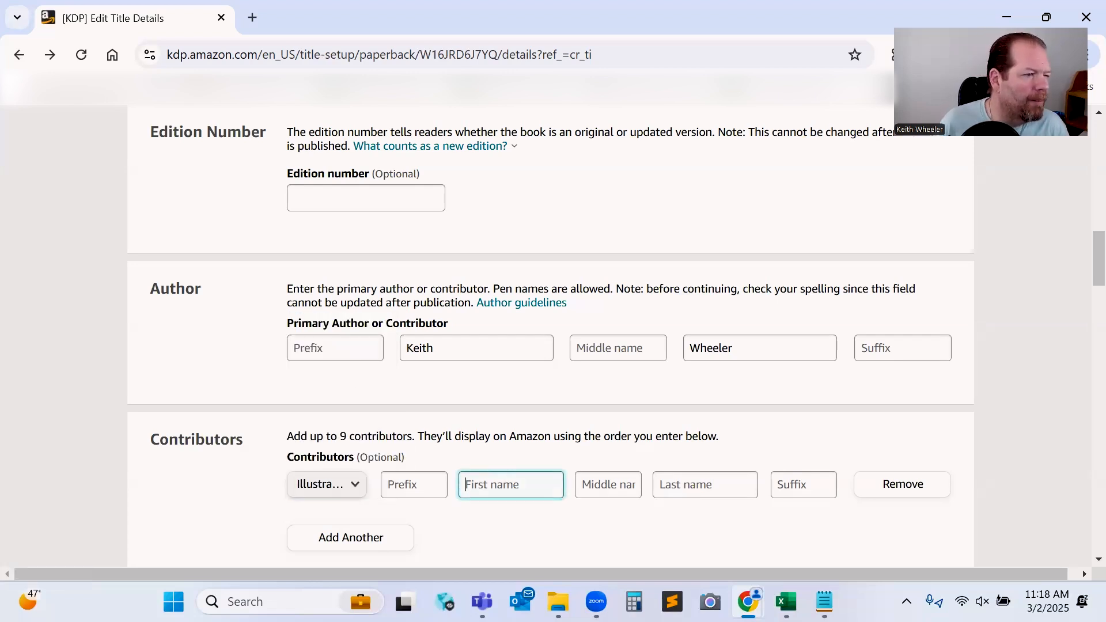
# Paste the book's description text from the spreadsheet into the Description editor.
pyautogui.hotkey('alt', 'Tab')
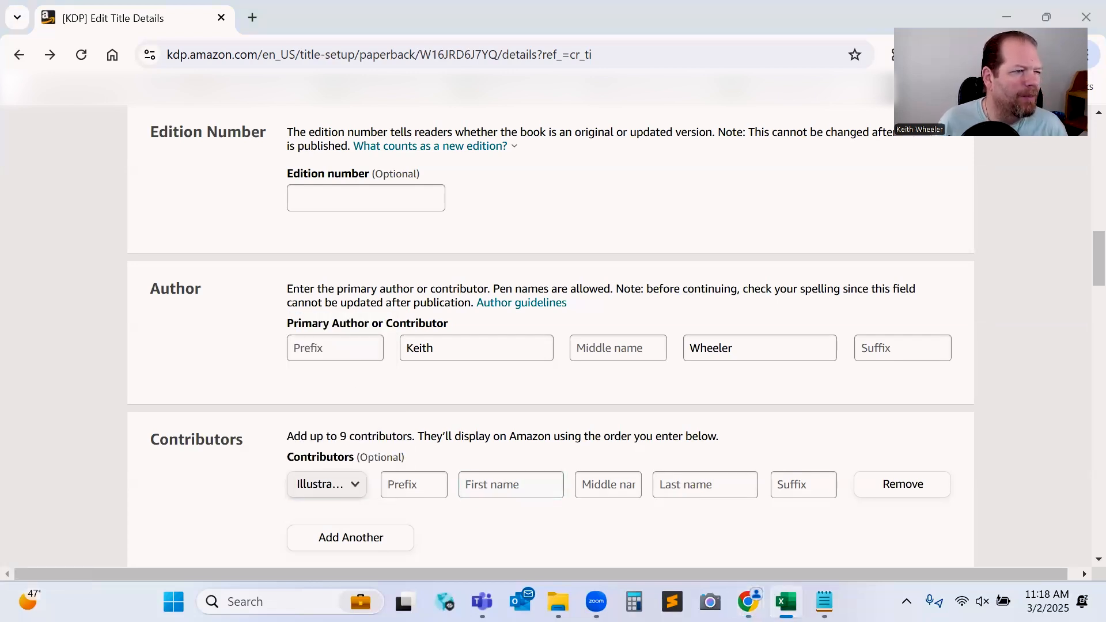
pyautogui.scroll(-6, 550, 334)
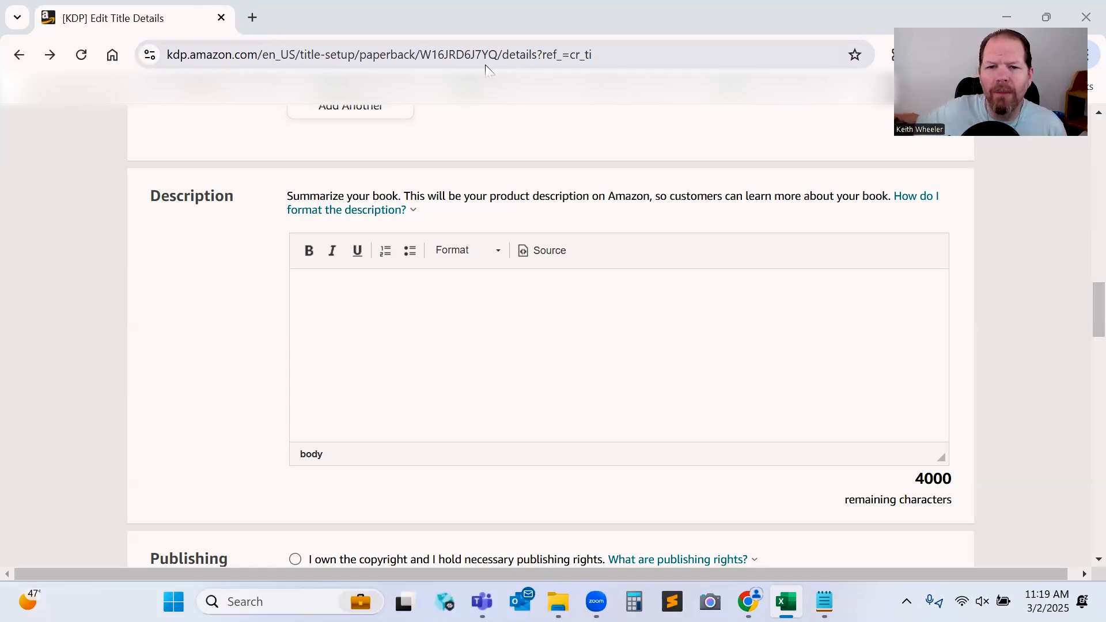
pyautogui.click(498, 326)
pyautogui.hotkey('ctrl', 'v')
# Format the opening line "Let the Fun Begin!" as bold Heading 4.
pyautogui.scroll(5, 498, 326)
pyautogui.click(414, 295)
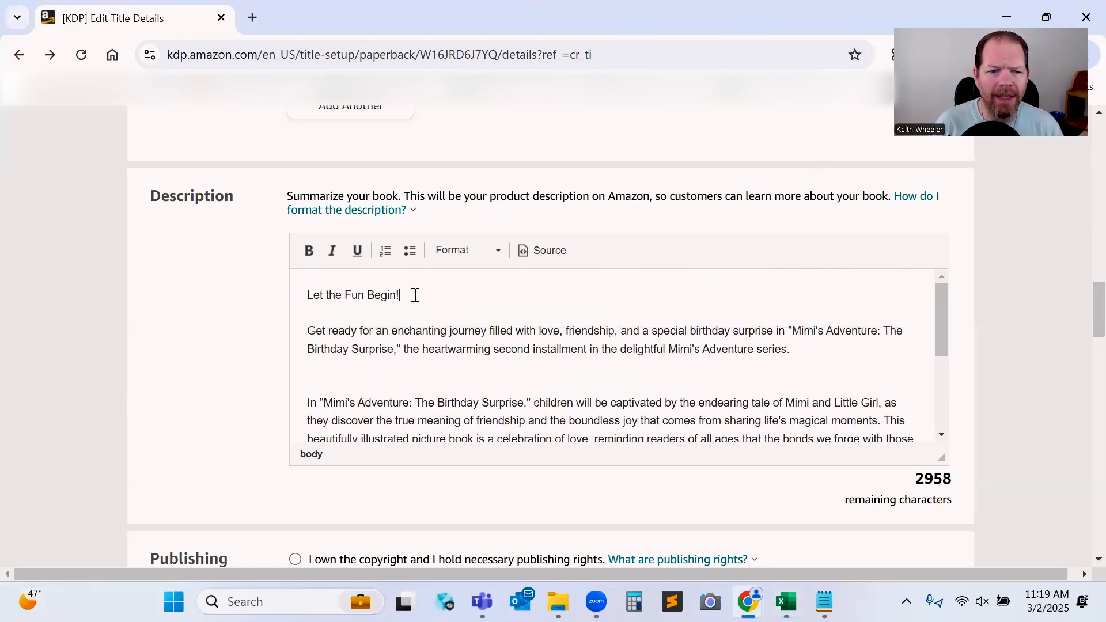
pyautogui.moveTo(415, 294); pyautogui.dragTo(264, 294)
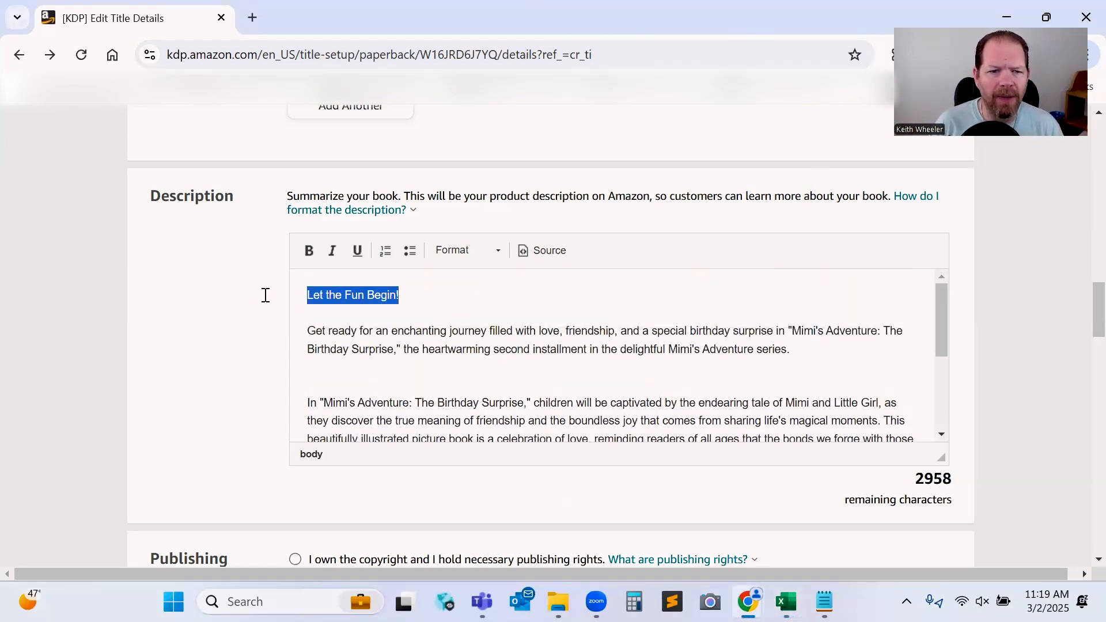
pyautogui.click(308, 253)
pyautogui.click(496, 253)
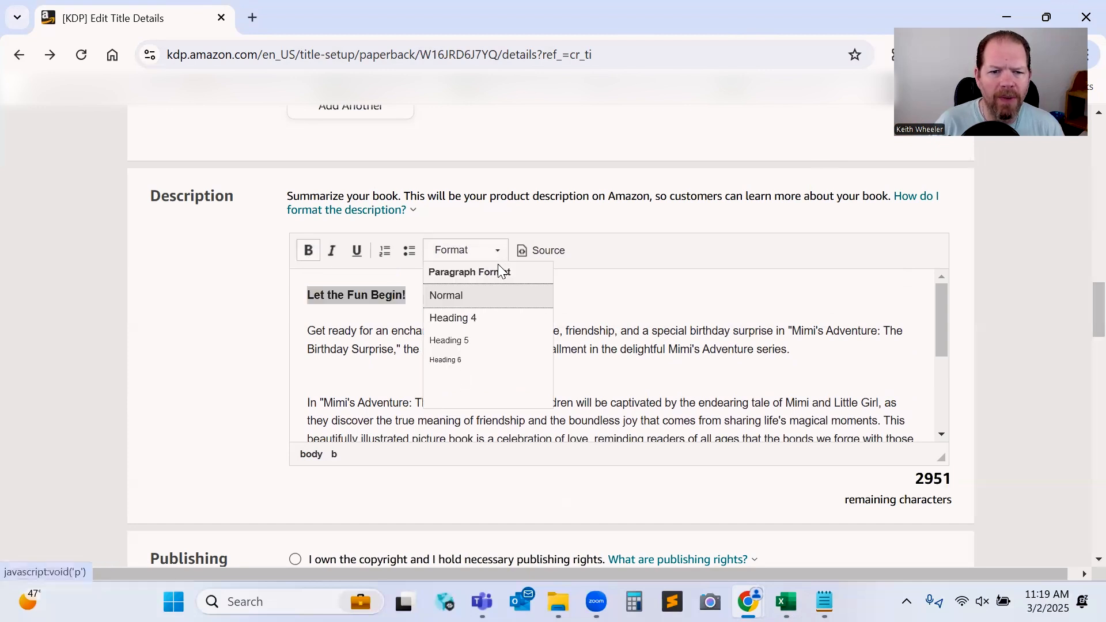
pyautogui.click(486, 317)
# Make the closing line "Scroll Up and Click Buy Now to Start Your Adventure, Today!" bold.
pyautogui.scroll(-5, 486, 346)
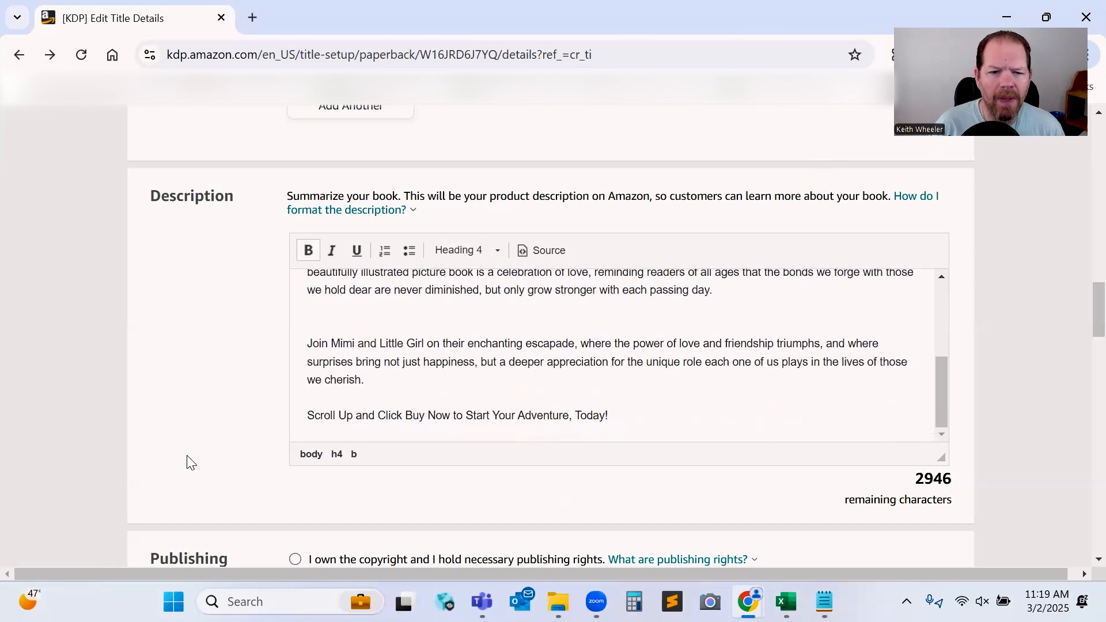
pyautogui.moveTo(307, 418); pyautogui.dragTo(689, 422)
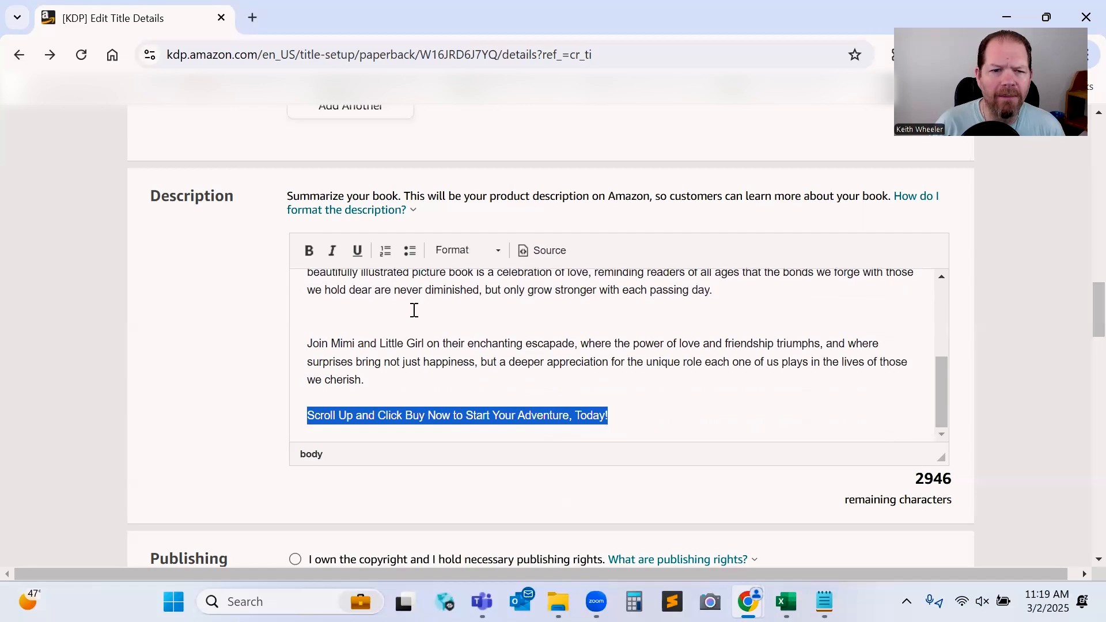
pyautogui.hotkey('ctrl', 'b')
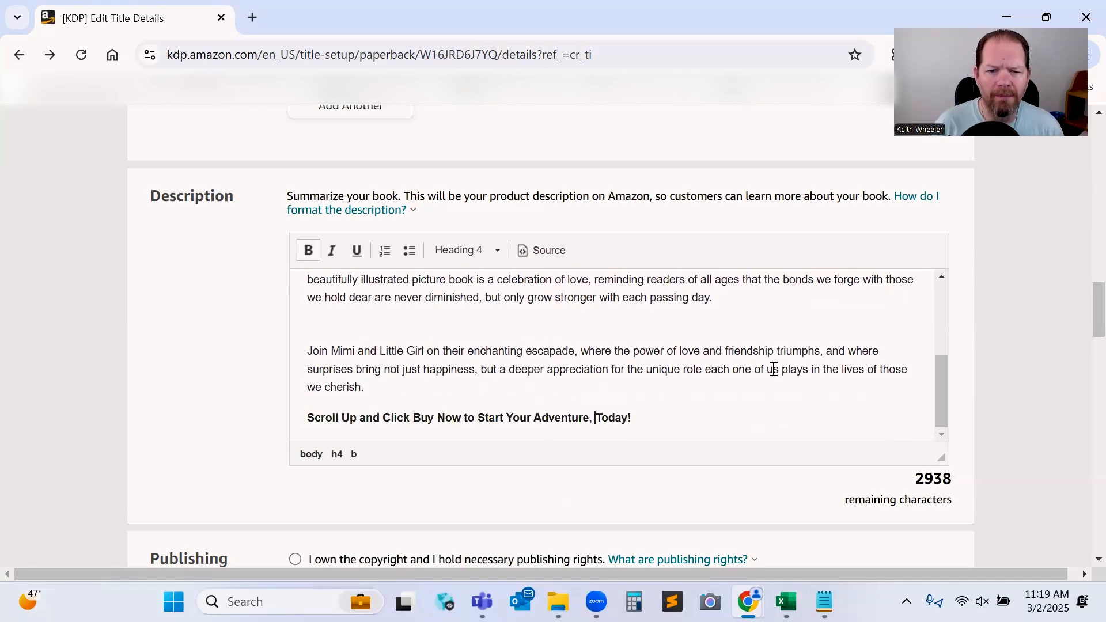
# Declare that you own the copyright and answer No to sexually explicit images or title.
pyautogui.scroll(-3, 211, 370)
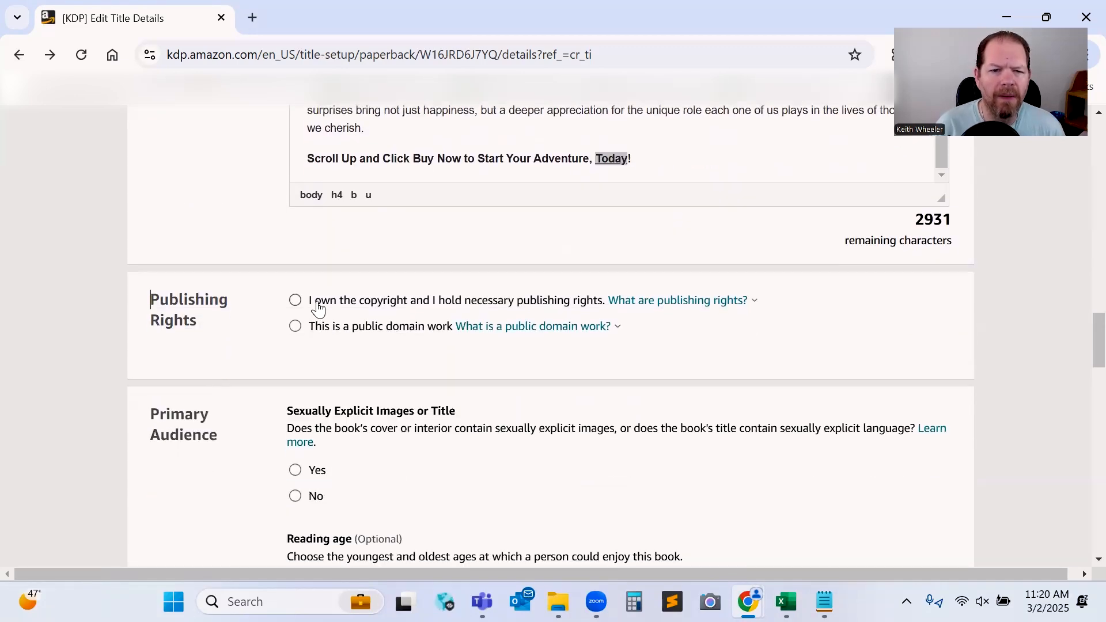
pyautogui.click(295, 300)
pyautogui.scroll(-1, 387, 425)
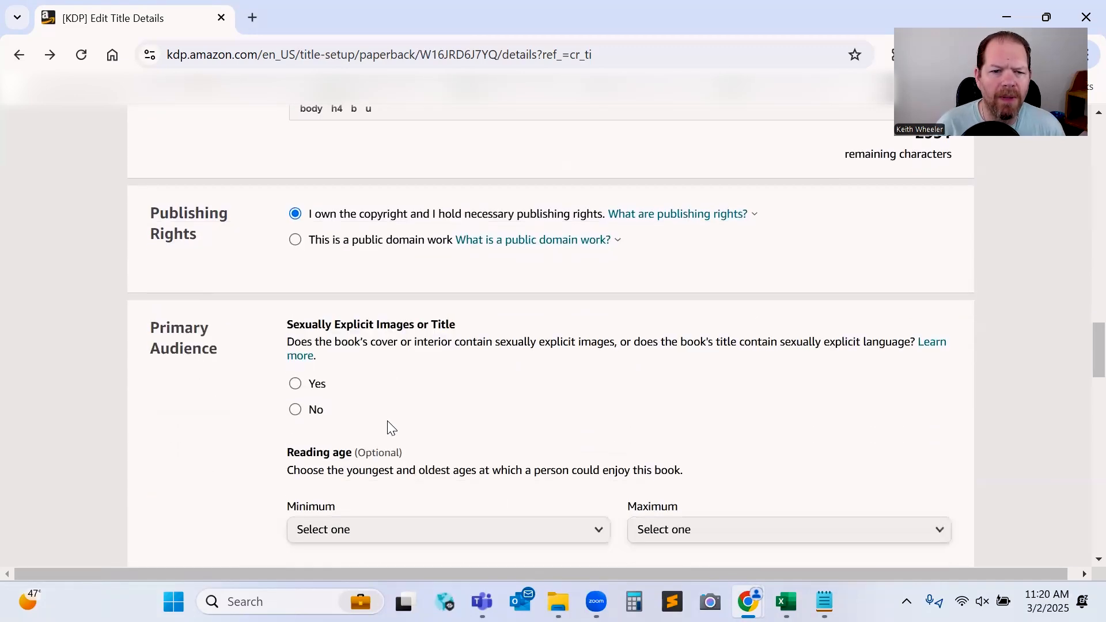
pyautogui.click(295, 411)
# Set the reading age range to a minimum of 2 and a maximum of 8.
pyautogui.scroll(-4, 465, 406)
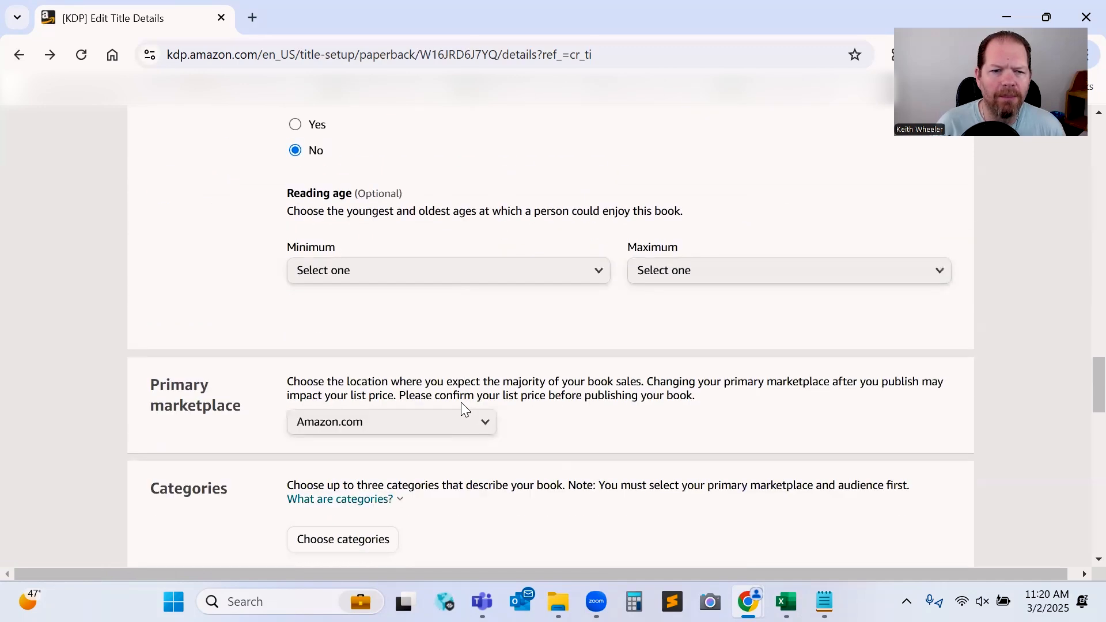
pyautogui.click(514, 287)
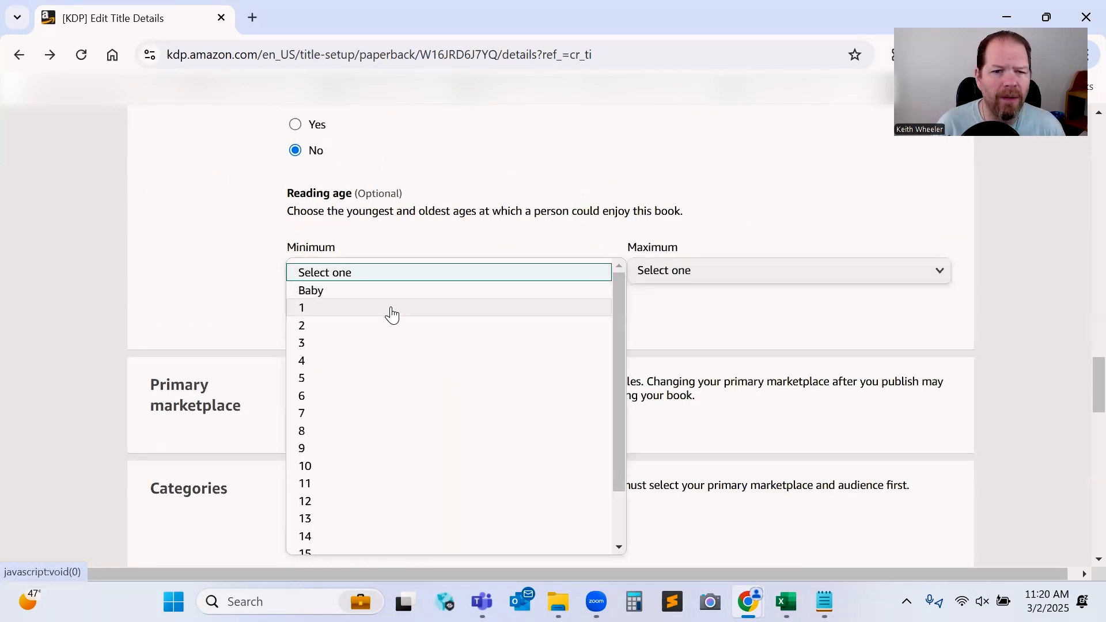
pyautogui.click(343, 326)
pyautogui.click(780, 282)
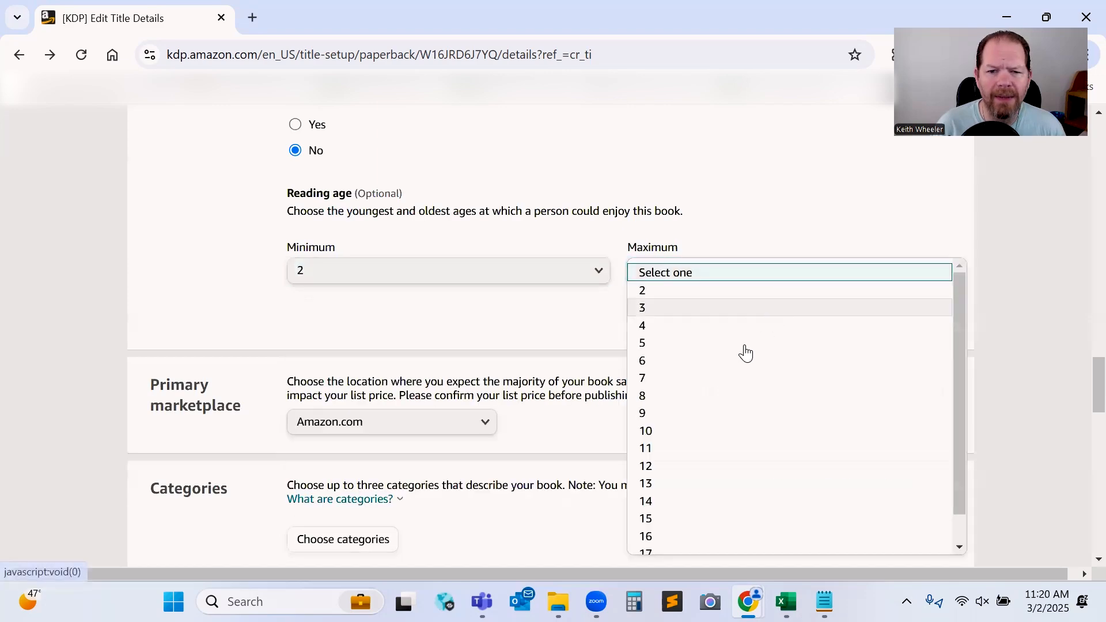
pyautogui.click(718, 401)
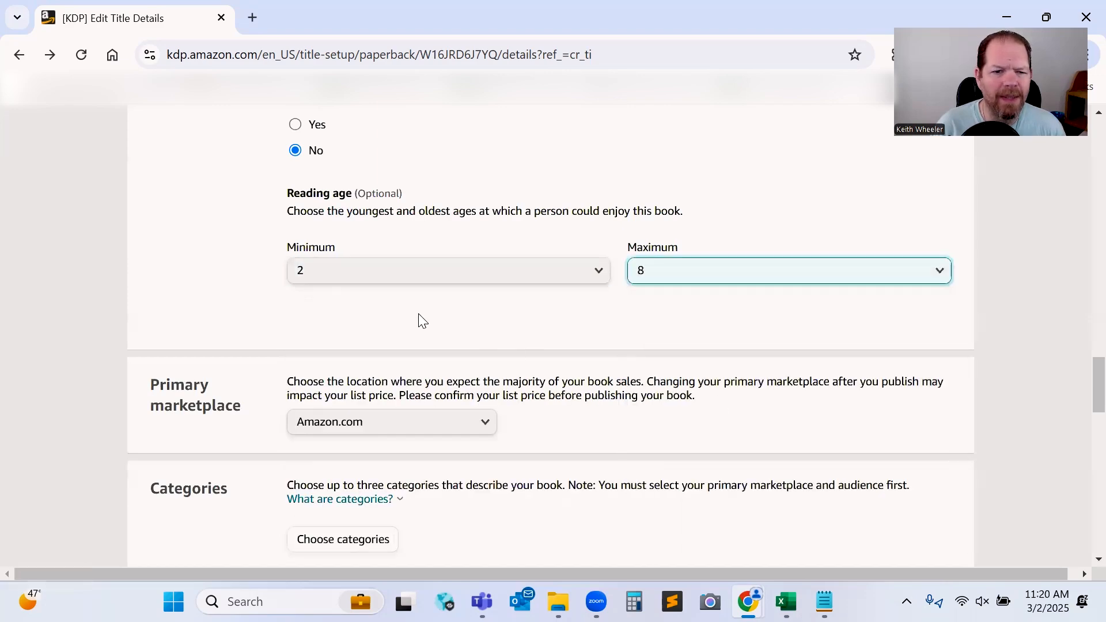
# Add the category Children's Books > Literature & Fiction > Chapter Books & Readers > Beginner Readers, placing it under Fiction.
pyautogui.scroll(-1, 586, 411)
pyautogui.scroll(-2, 586, 411)
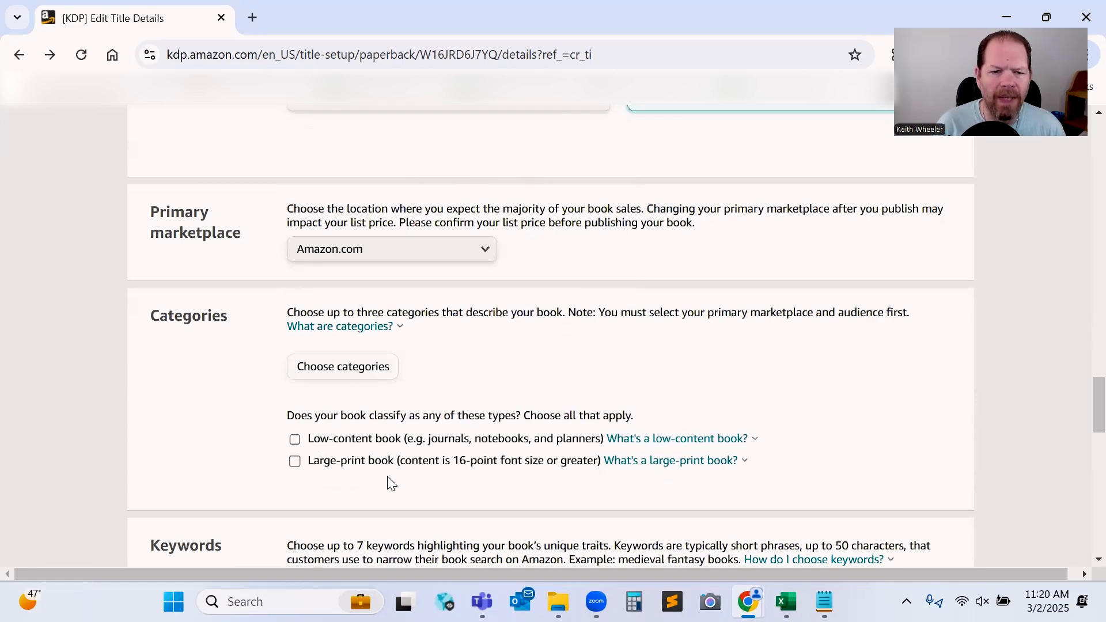
pyautogui.click(375, 369)
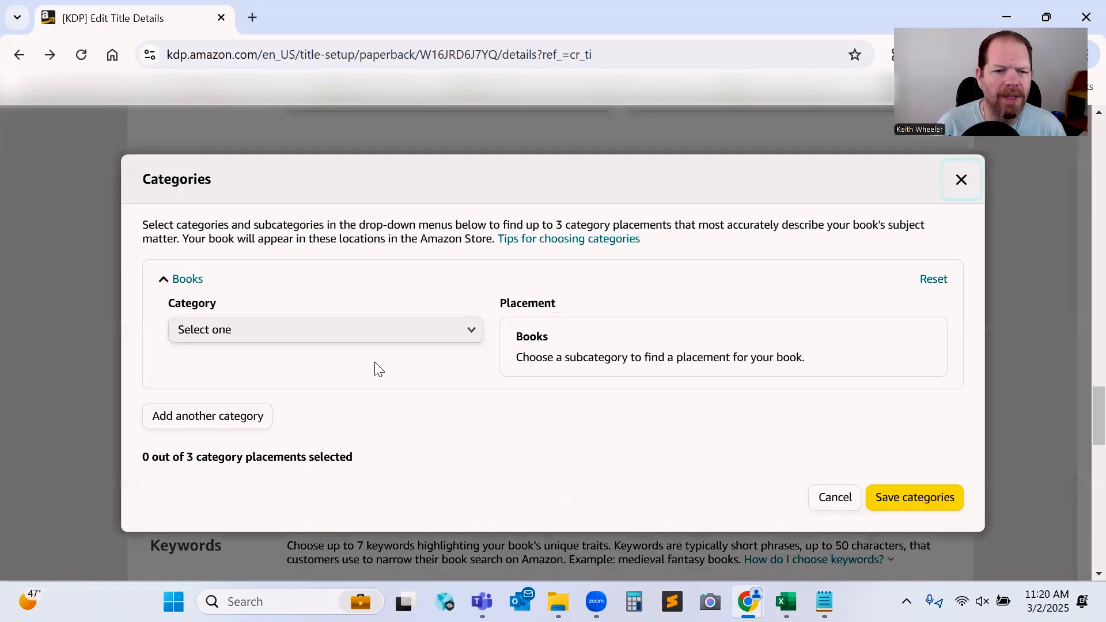
pyautogui.click(481, 339)
pyautogui.click(288, 403)
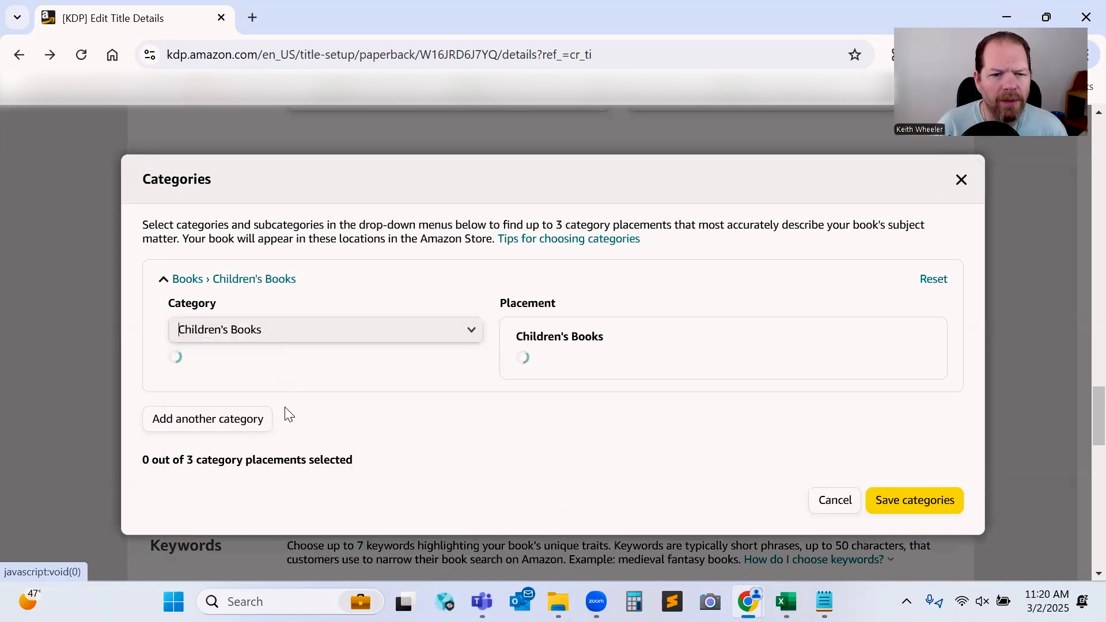
pyautogui.click(418, 383)
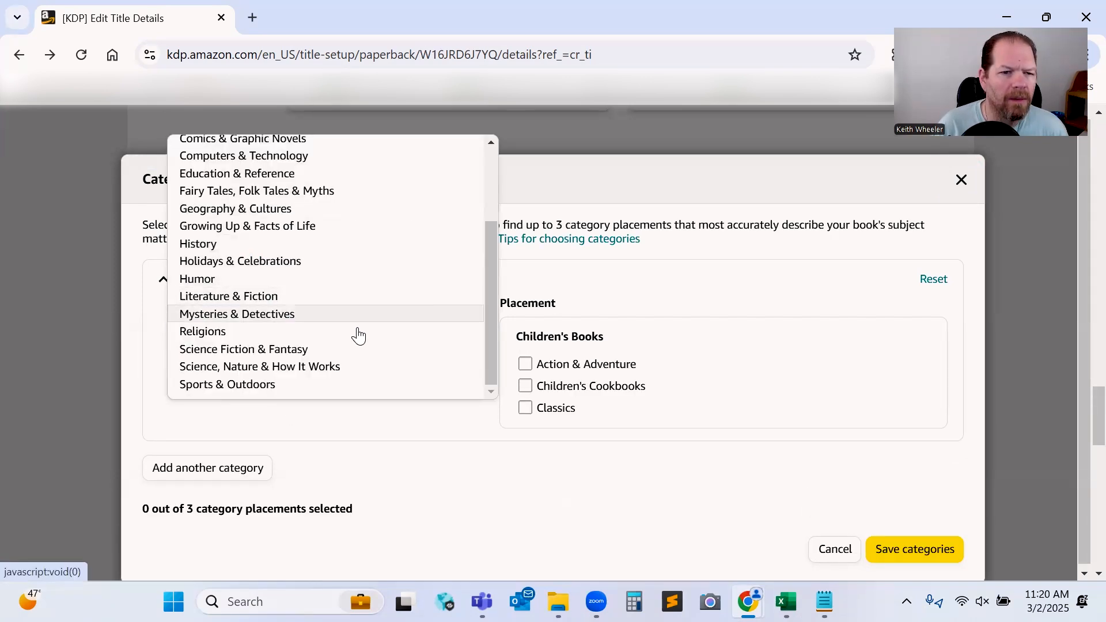
pyautogui.click(345, 302)
pyautogui.click(334, 437)
pyautogui.click(333, 374)
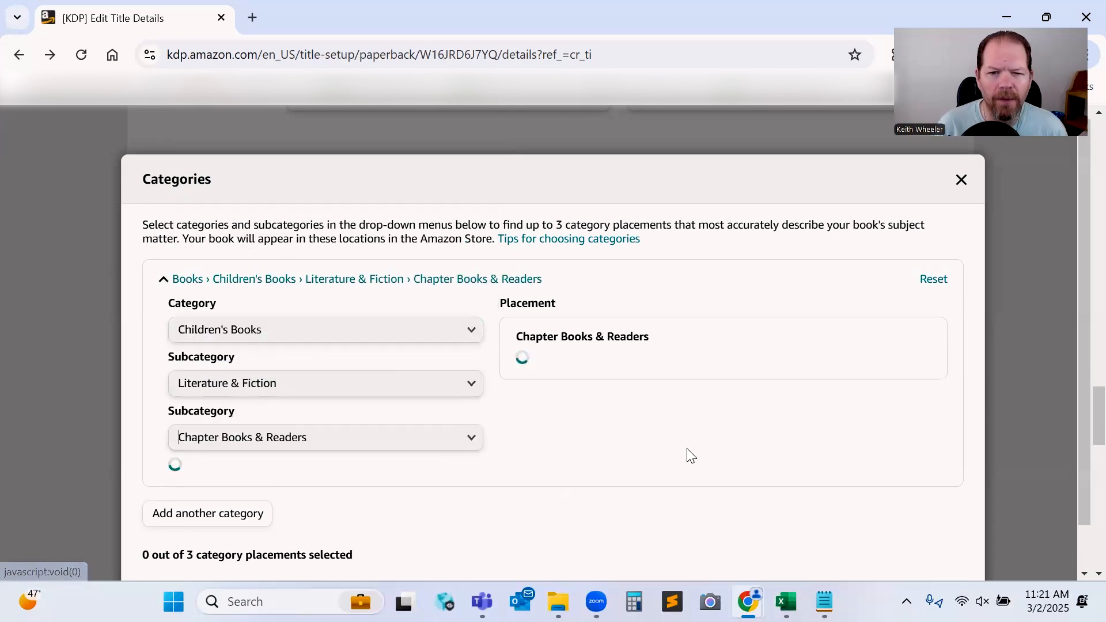
pyautogui.click(346, 499)
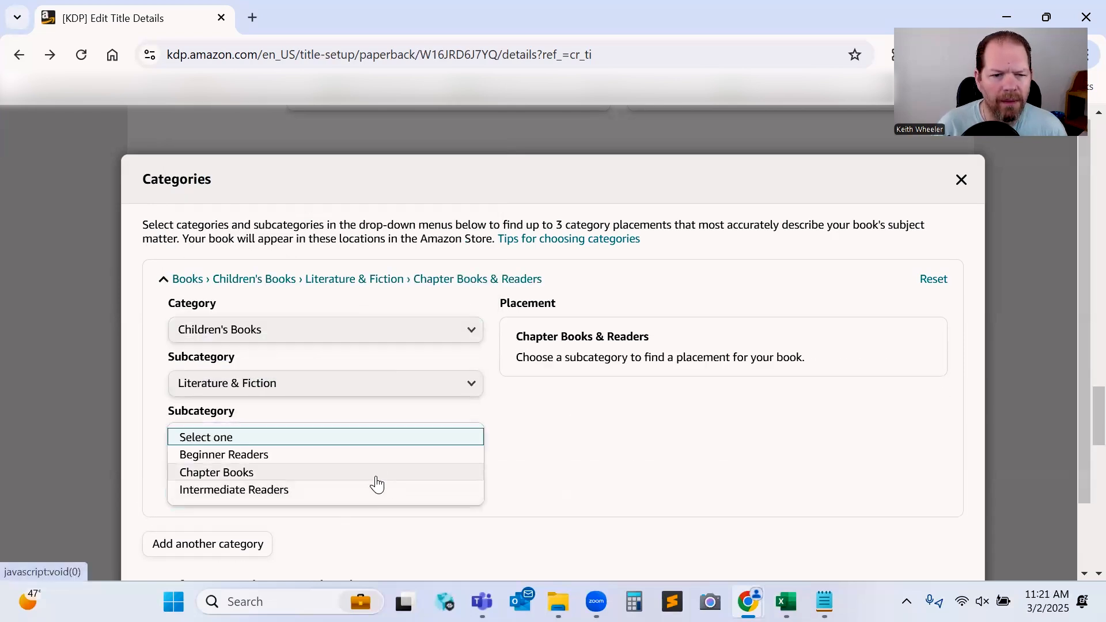
pyautogui.click(342, 454)
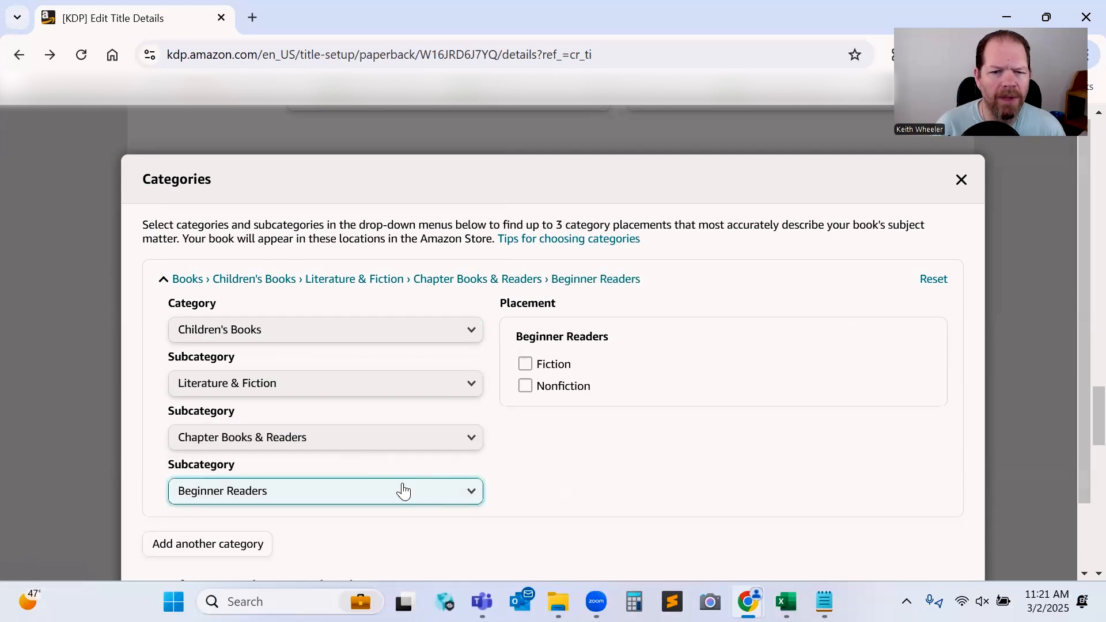
pyautogui.click(527, 365)
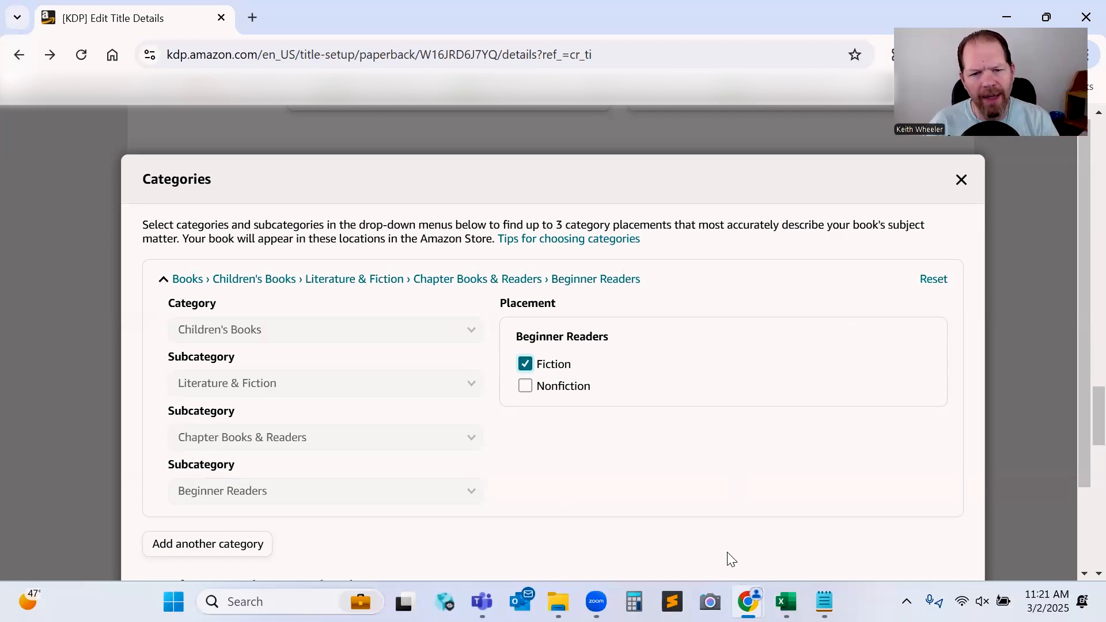
# Add another category placement slot and expand the empty Books entry for editing.
pyautogui.scroll(-2, 242, 543)
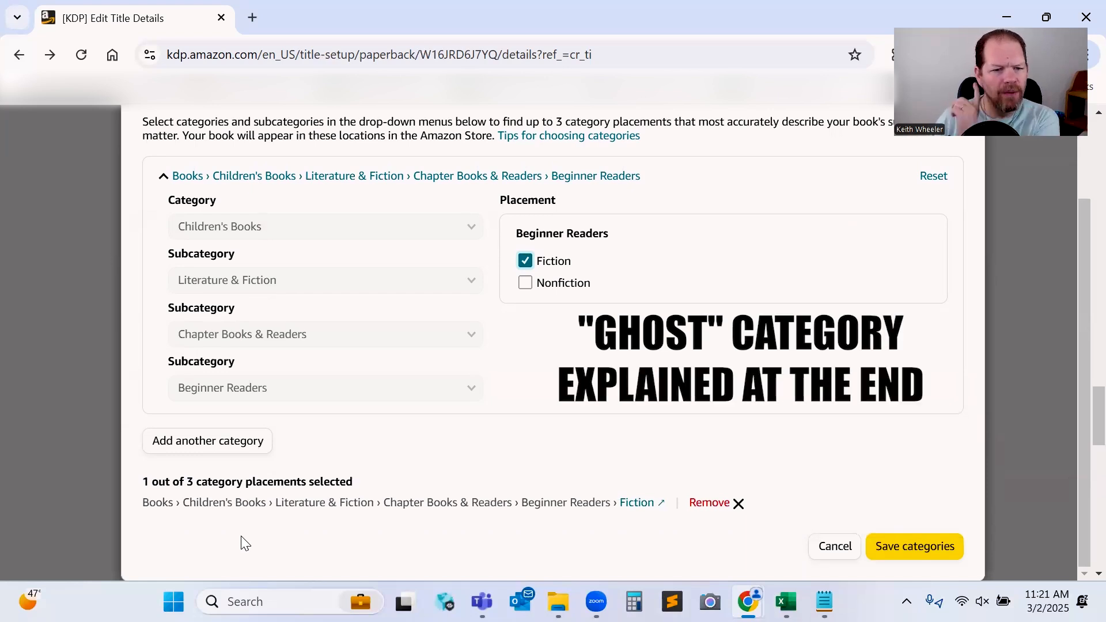
pyautogui.click(216, 443)
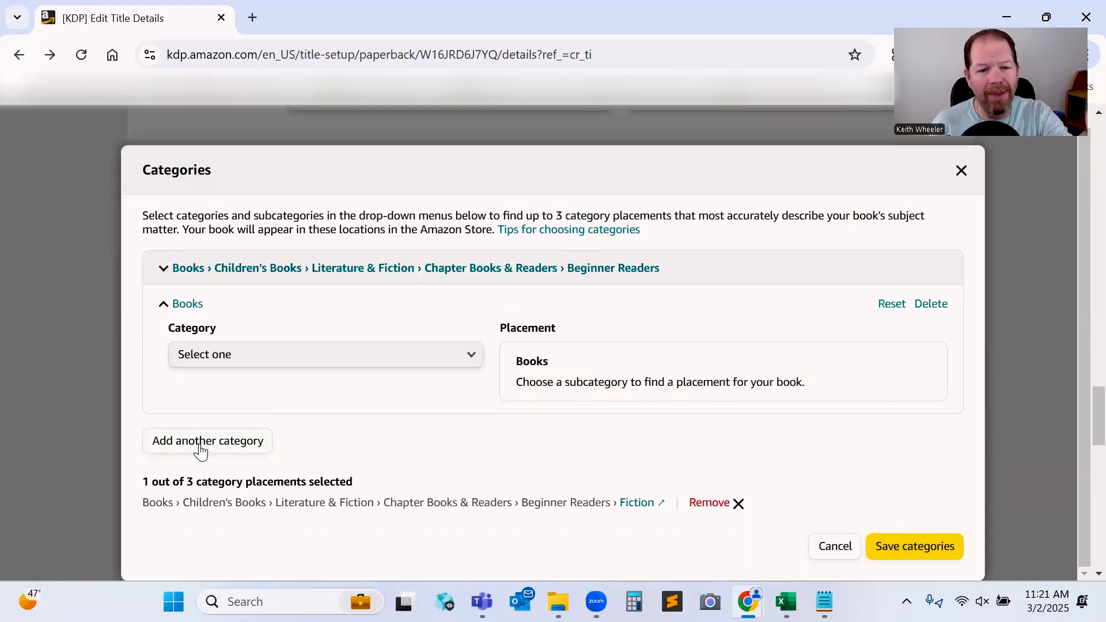
pyautogui.click(209, 443)
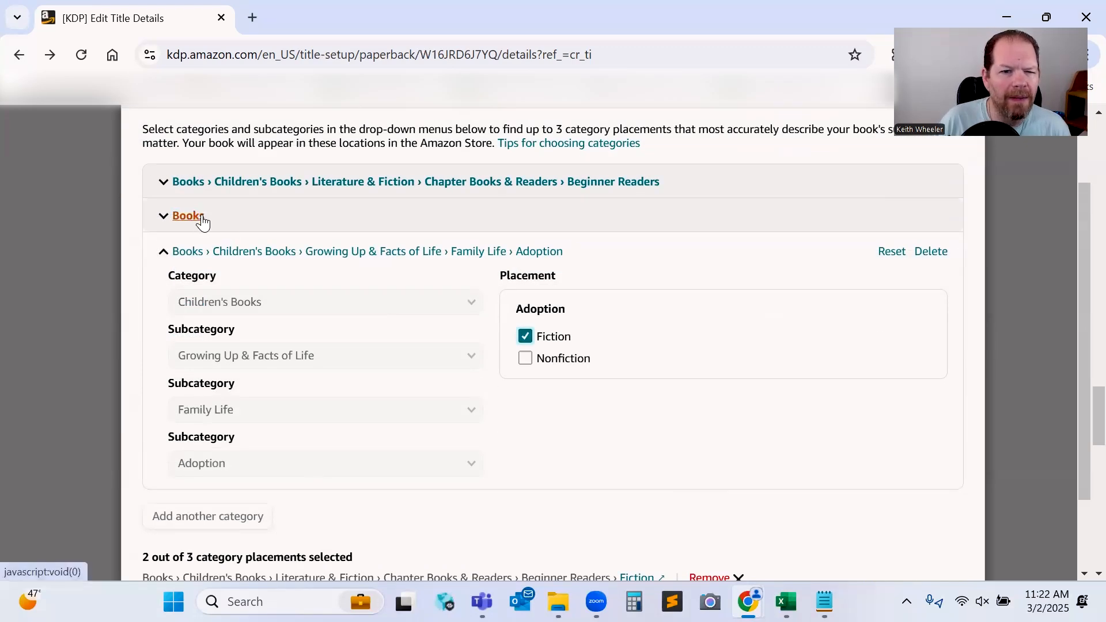
pyautogui.click(186, 216)
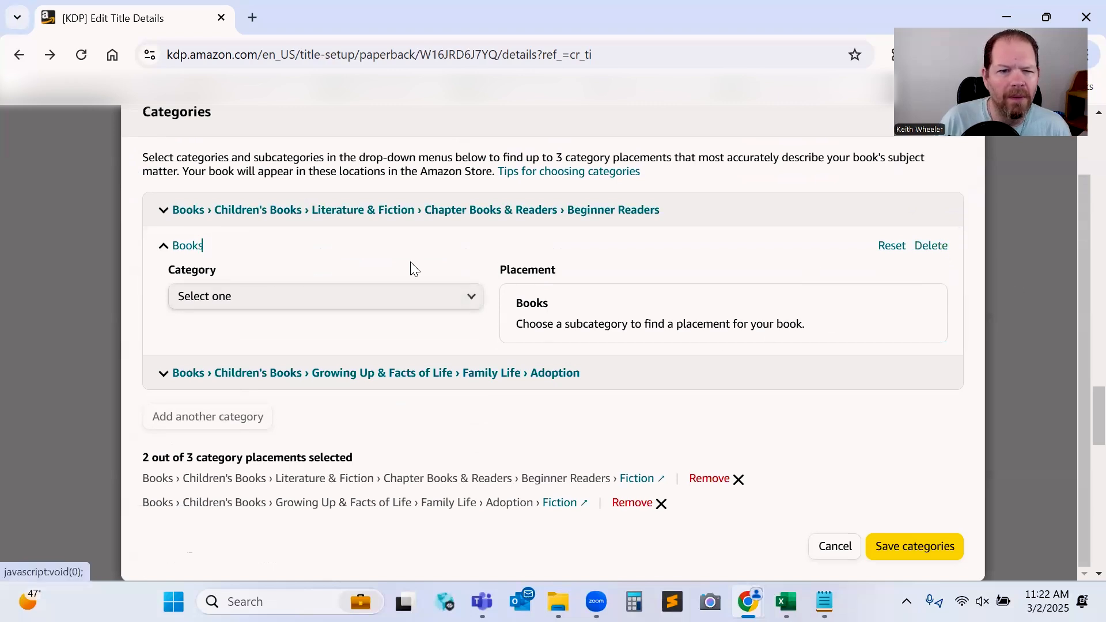
# Add the category Children's Books > Holidays & Celebrations > Birthdays under Fiction and save the categories.
pyautogui.click(468, 296)
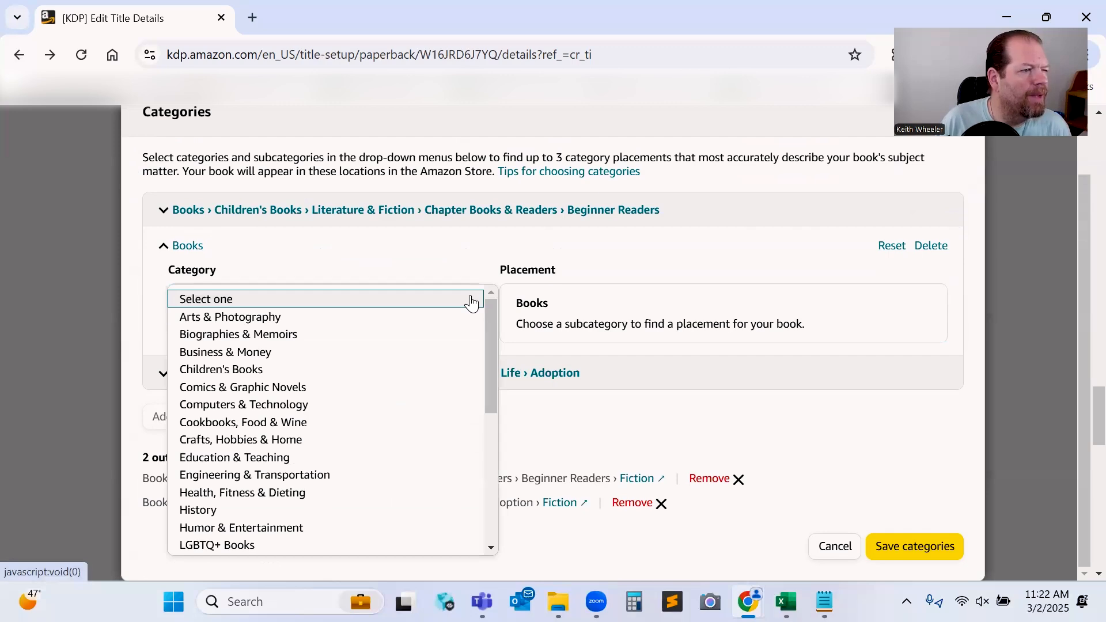
pyautogui.click(377, 370)
pyautogui.click(353, 348)
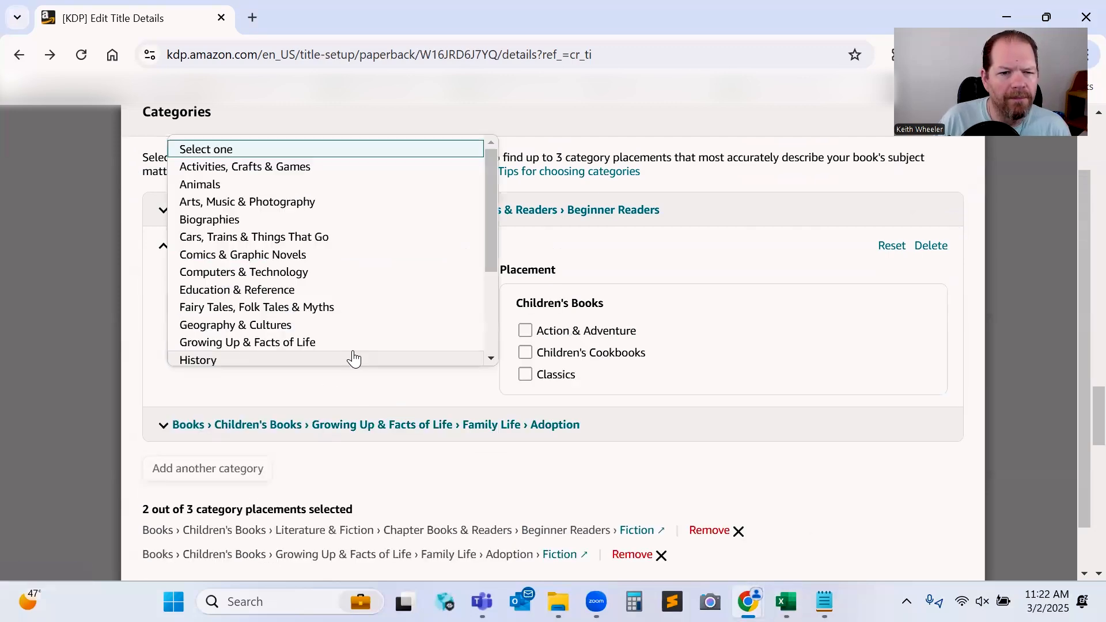
pyautogui.scroll(-1, 353, 358)
pyautogui.click(331, 333)
pyautogui.click(318, 418)
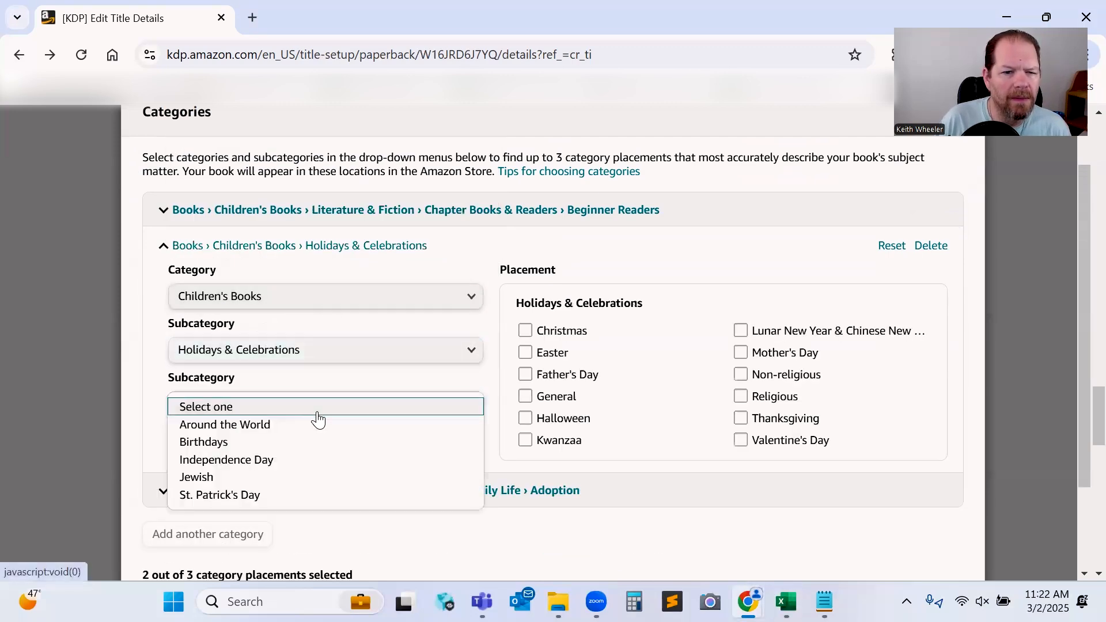
pyautogui.click(308, 445)
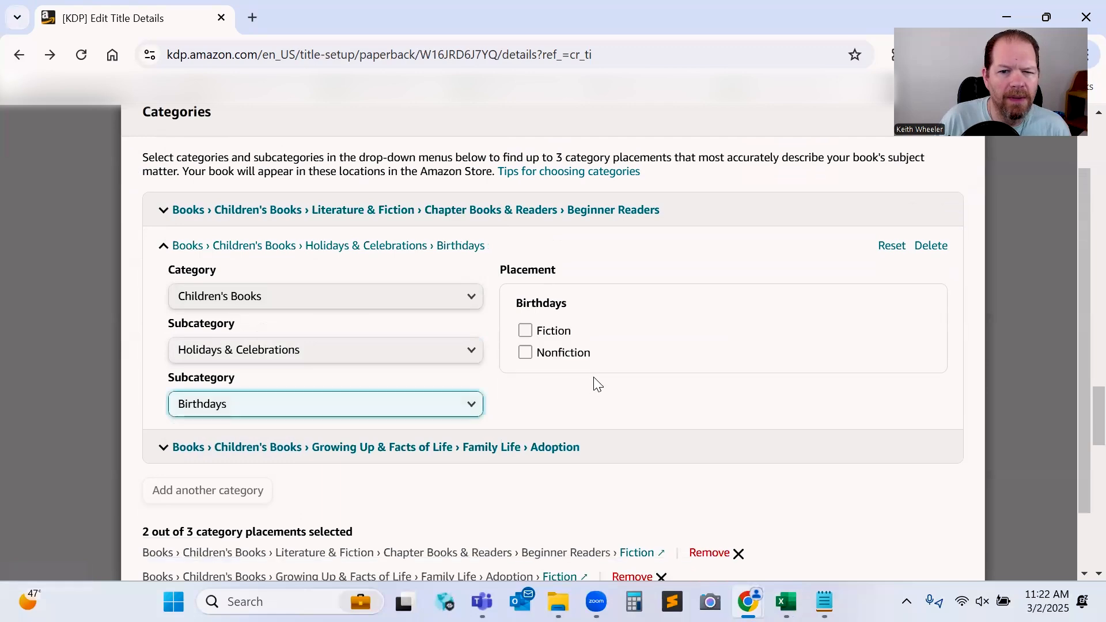
pyautogui.click(552, 333)
pyautogui.scroll(-2, 519, 460)
pyautogui.click(900, 541)
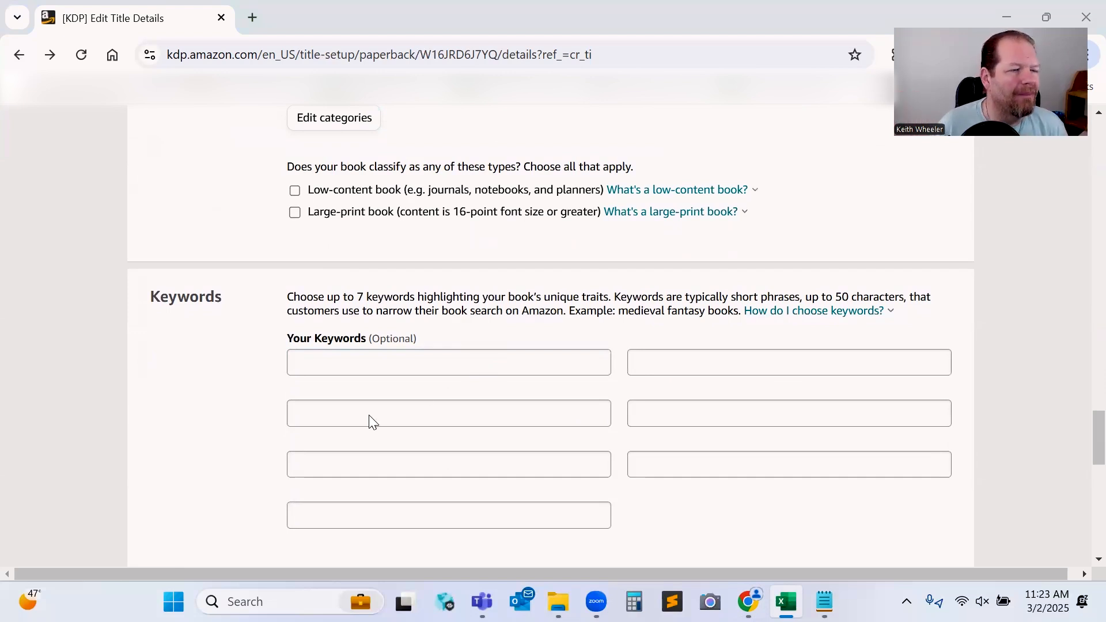
# Copy the keywords from the spreadsheet and paste them into the seven keyword fields.
pyautogui.hotkey('alt', 'Tab')
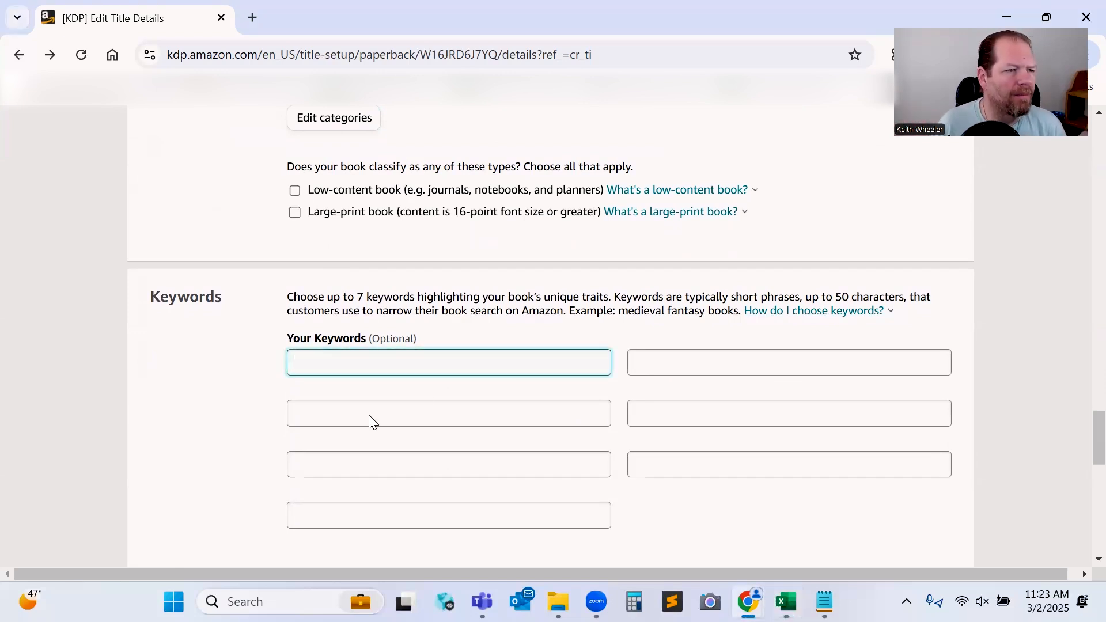
pyautogui.hotkey('alt', 'Tab')
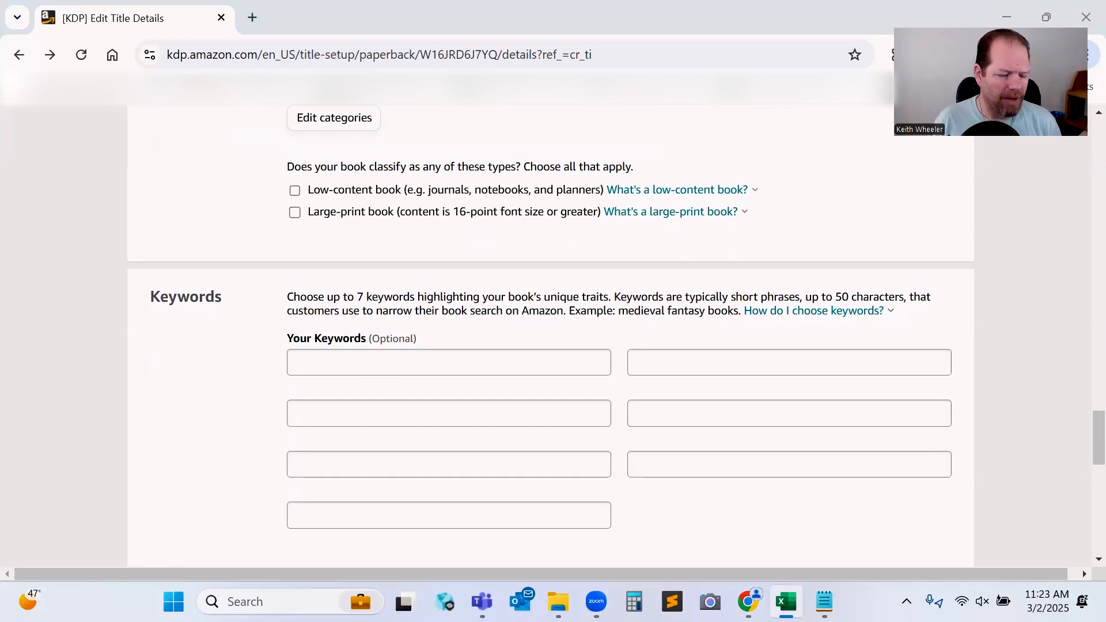
pyautogui.hotkey('alt', 'Tab')
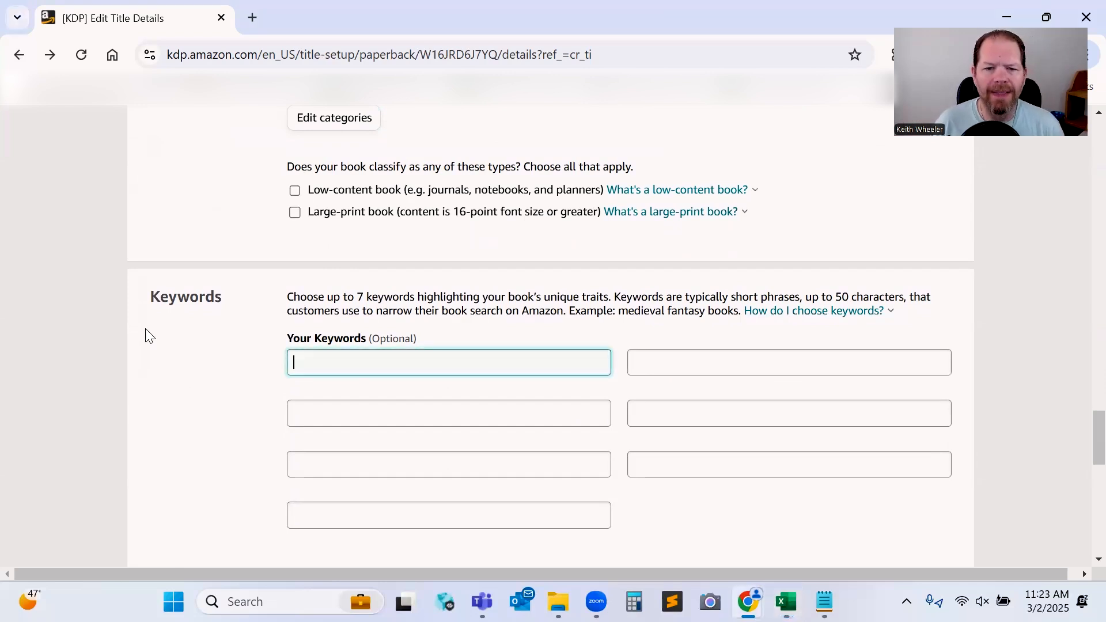
pyautogui.write('picture book about family')
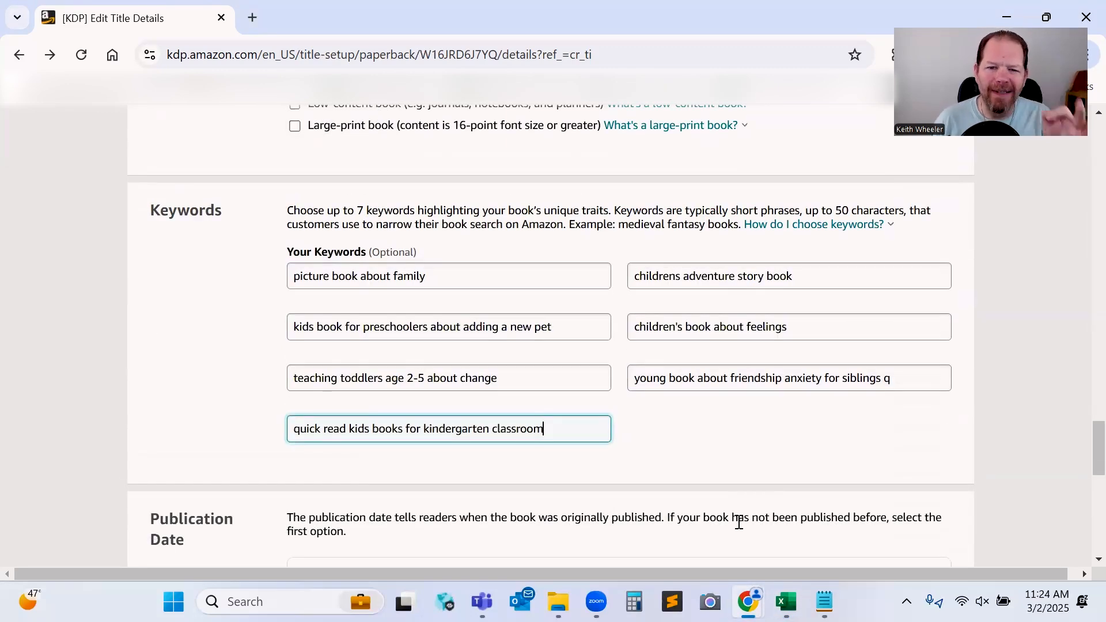
# Keep the default publication and release date options and save and continue to the content page.
pyautogui.scroll(-3, 739, 523)
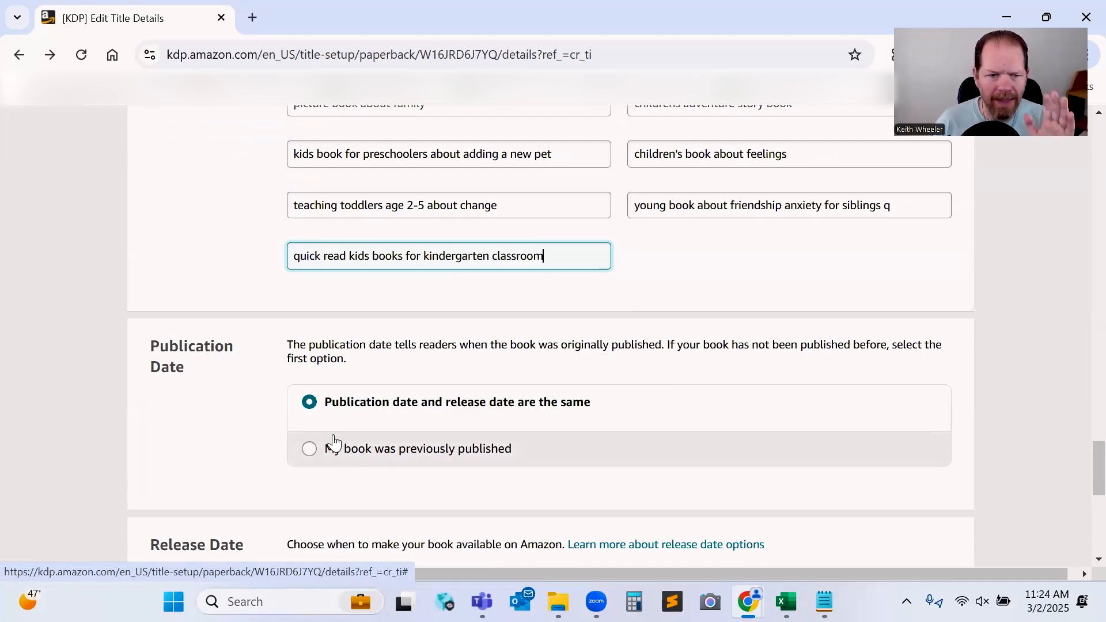
pyautogui.scroll(-5, 345, 403)
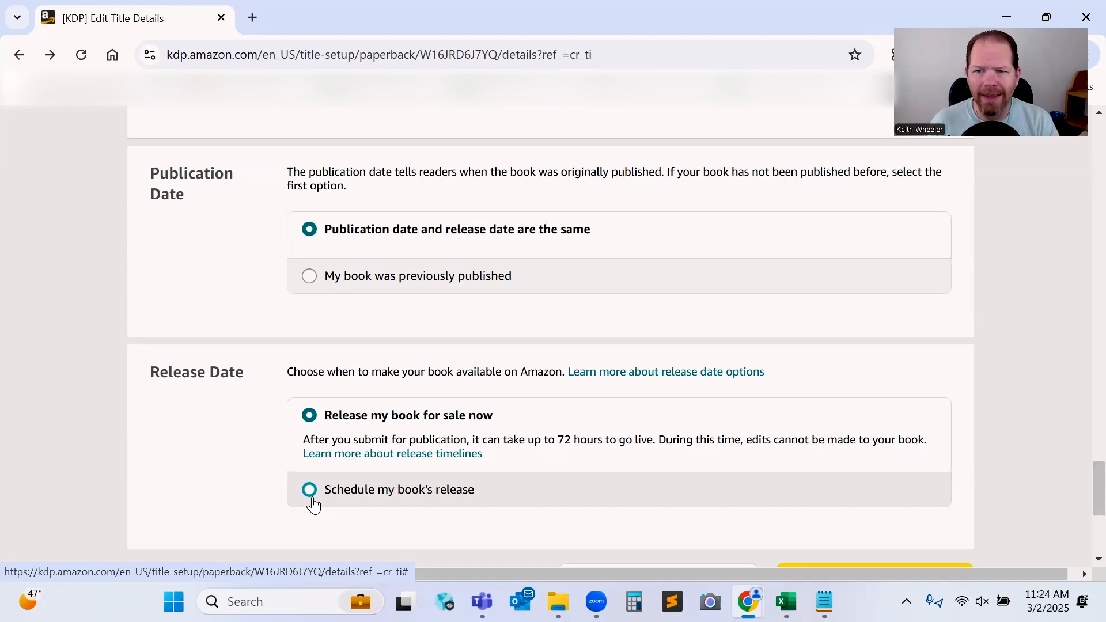
pyautogui.scroll(-3, 464, 513)
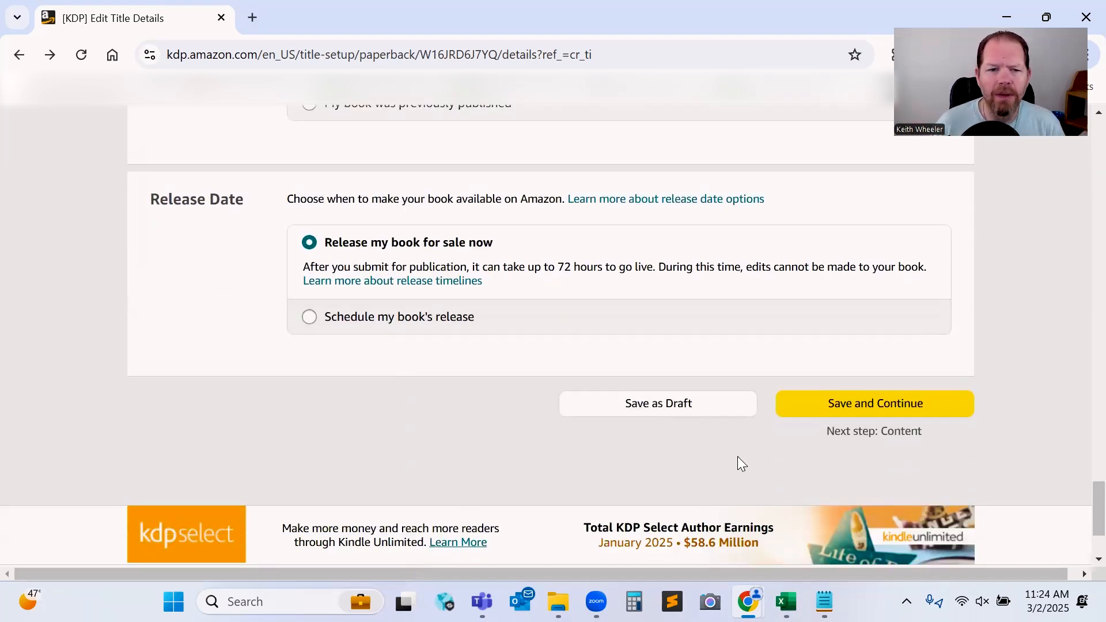
pyautogui.click(865, 403)
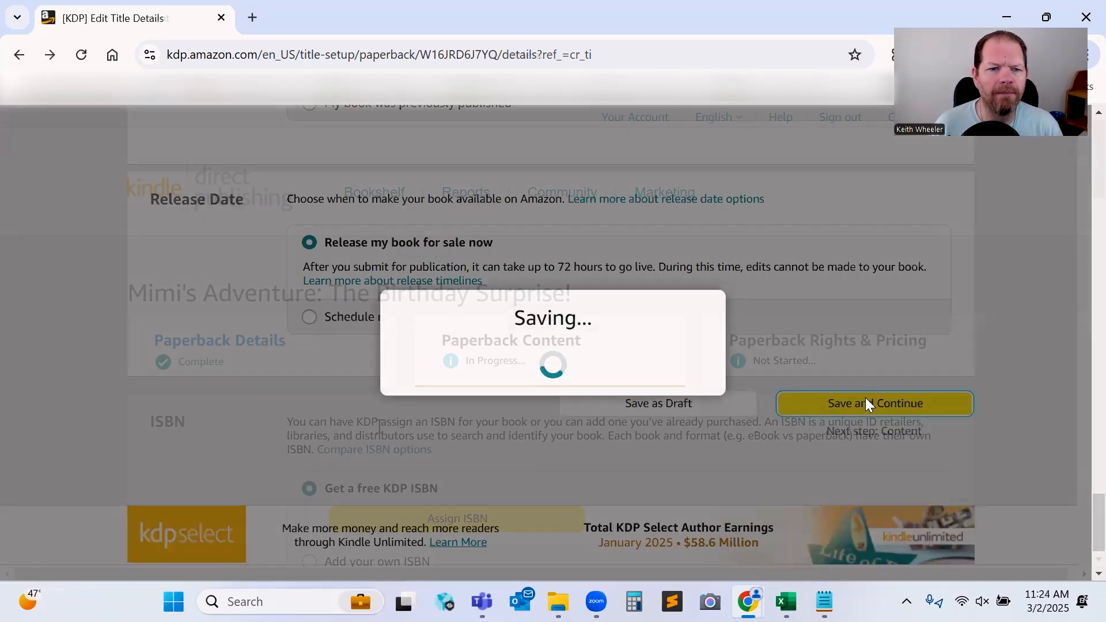
pyautogui.scroll(-3, 378, 458)
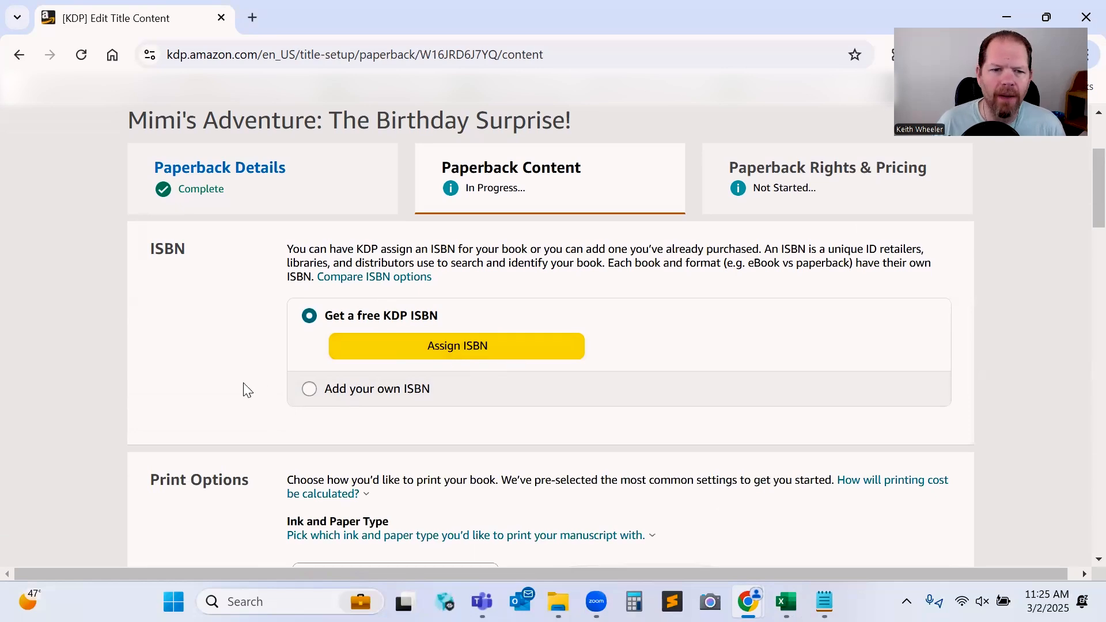
pyautogui.click(304, 392)
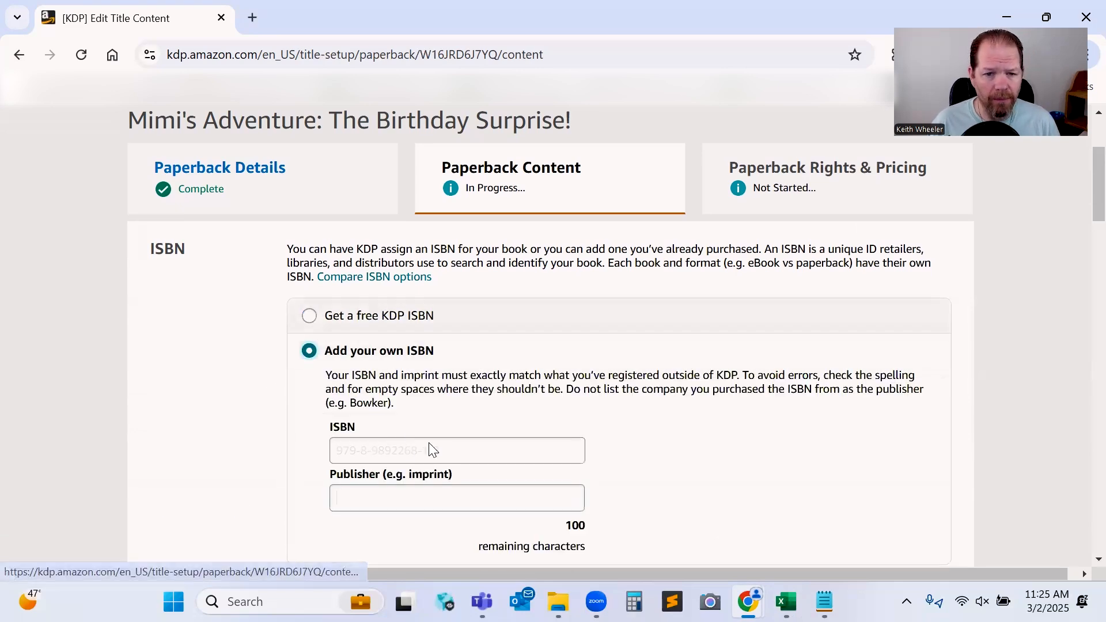
pyautogui.click(430, 447)
pyautogui.press('Tab')
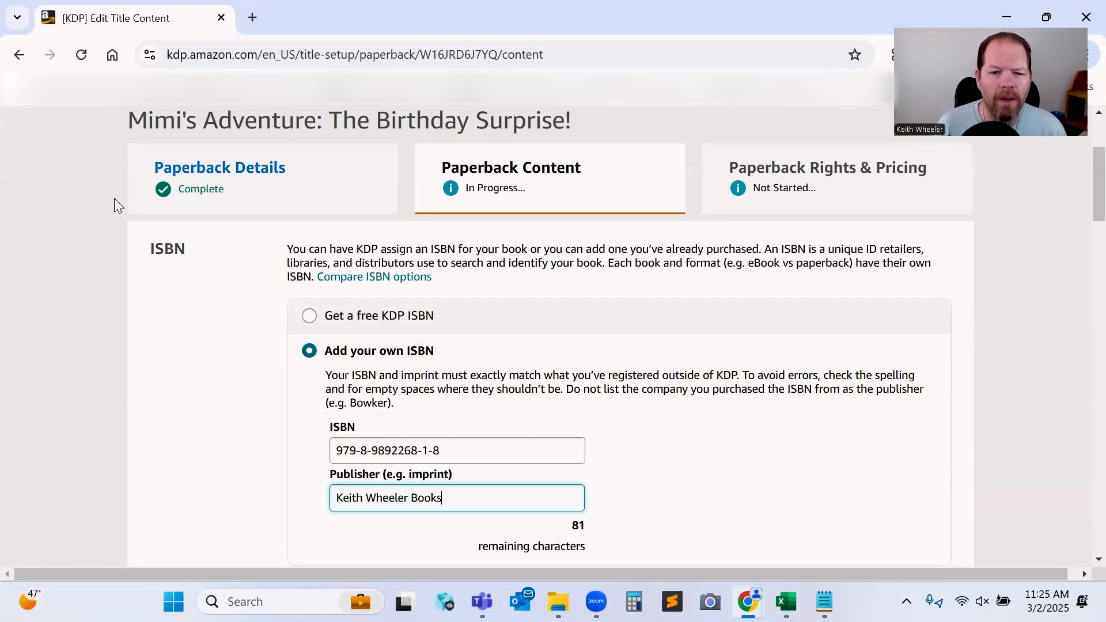
# Select premium color interior with white paper as the ink and paper type.
pyautogui.scroll(-4, 277, 449)
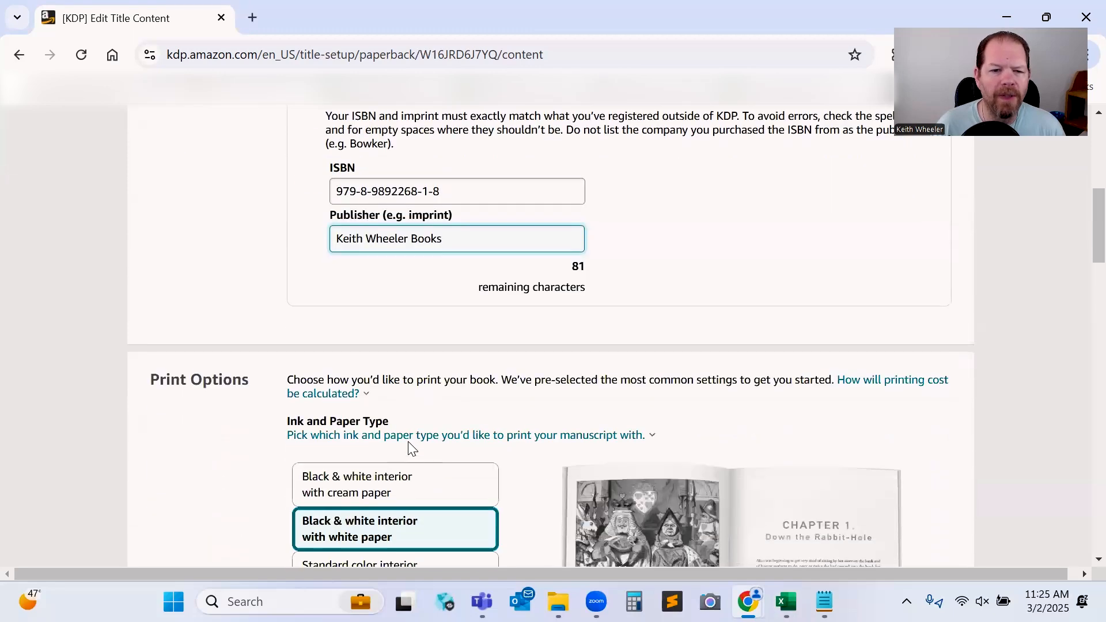
pyautogui.scroll(-5, 410, 448)
pyautogui.click(414, 368)
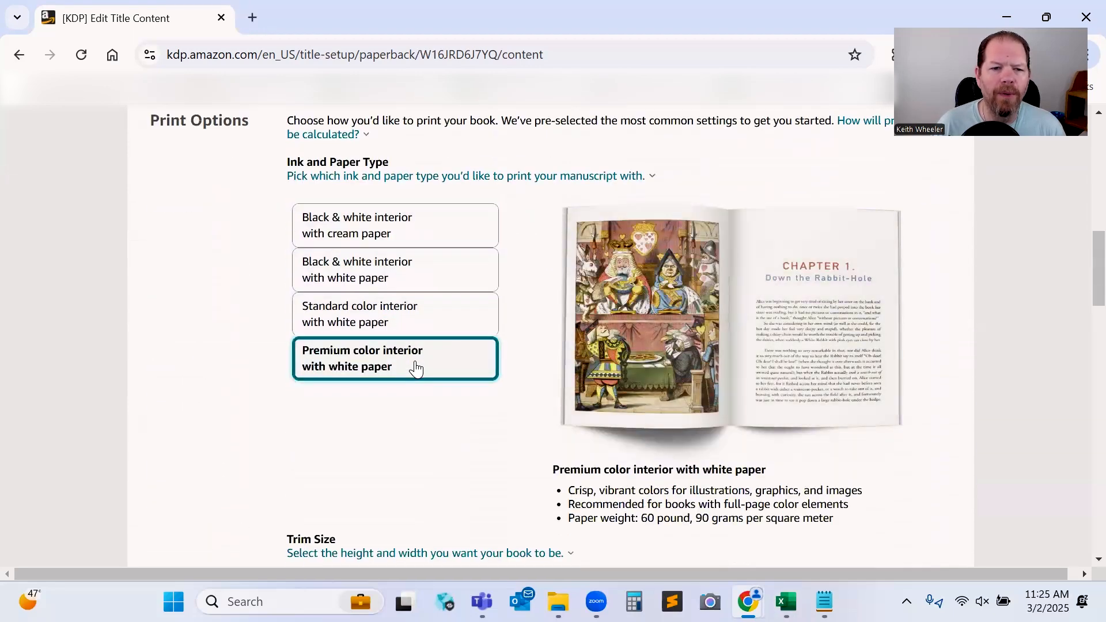
# Set the trim size to 8 x 10 in and choose Bleed (PDF only).
pyautogui.scroll(-4, 478, 377)
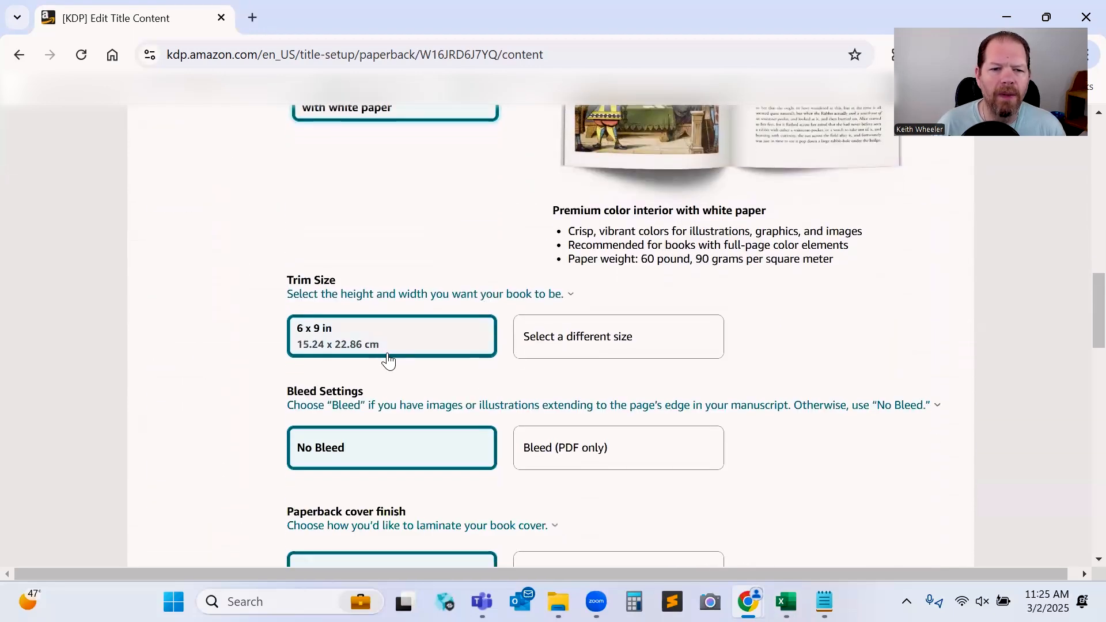
pyautogui.click(604, 333)
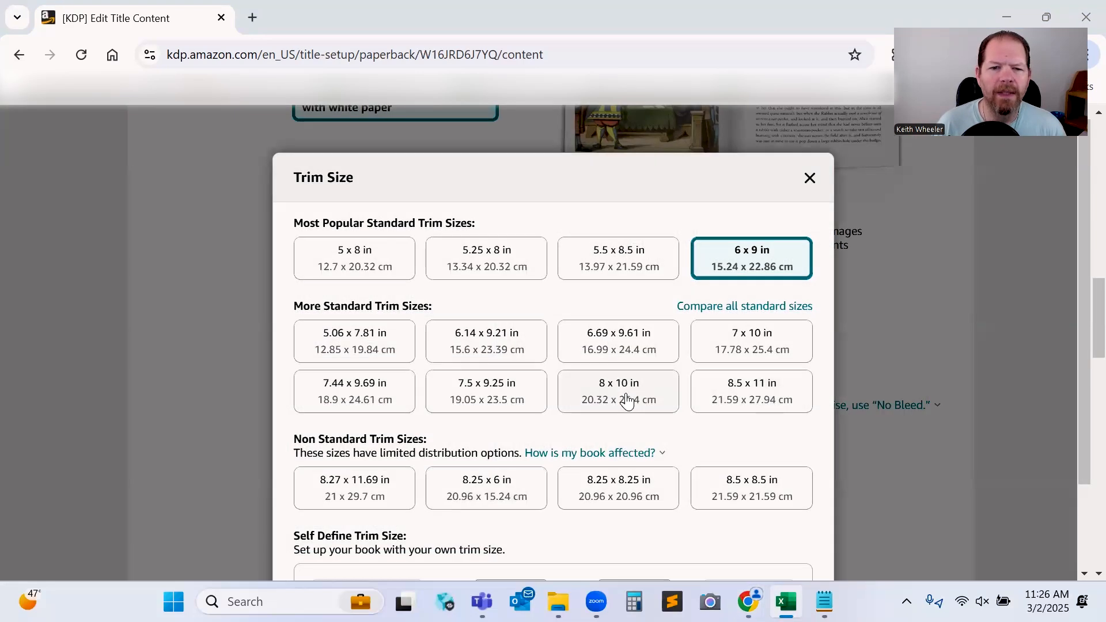
pyautogui.click(626, 397)
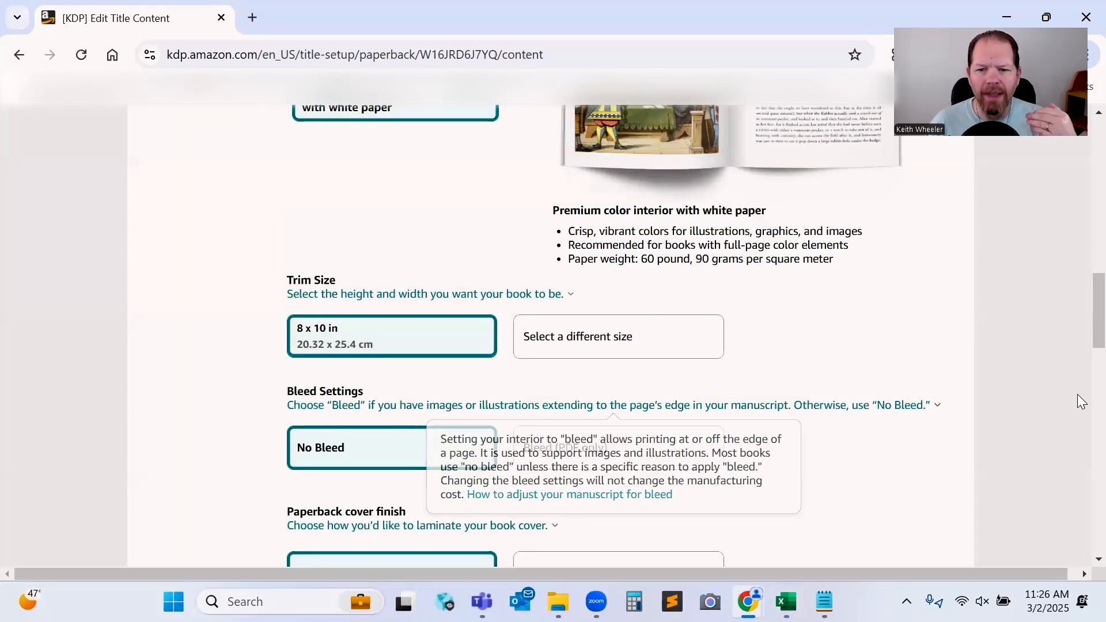
pyautogui.moveTo(662, 406)
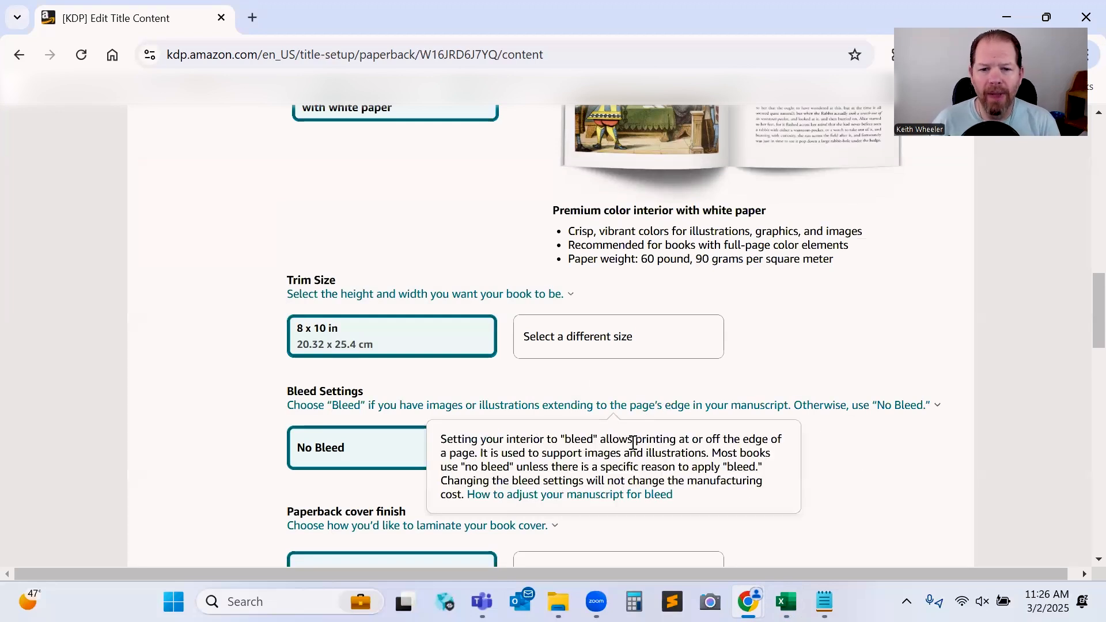
pyautogui.click(649, 447)
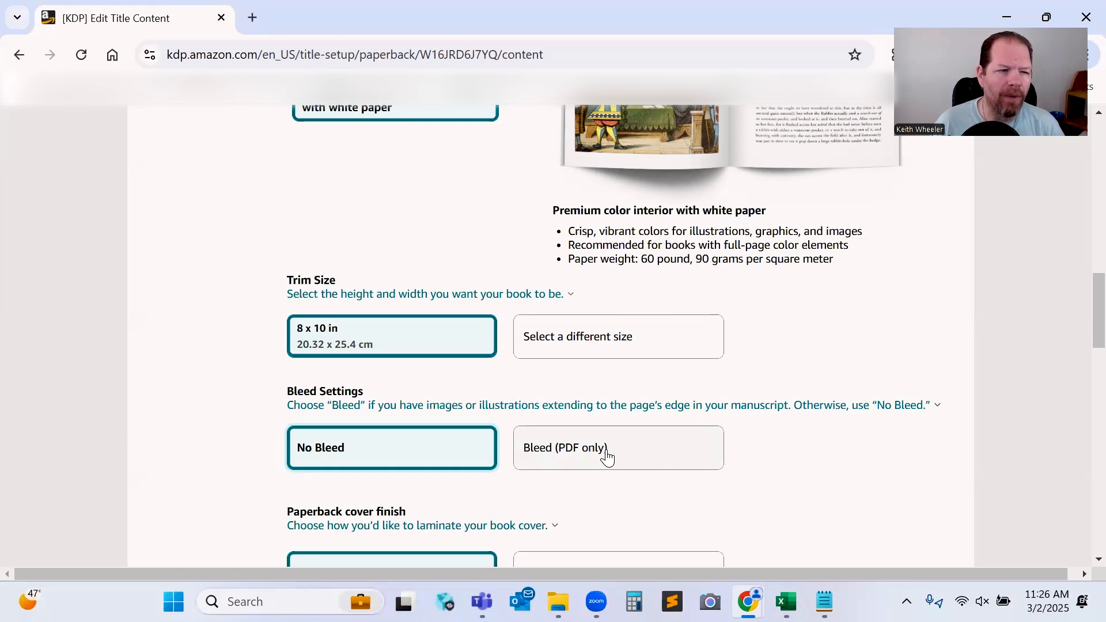
# Choose a glossy paperback cover finish.
pyautogui.click(607, 457)
pyautogui.scroll(-3, 602, 455)
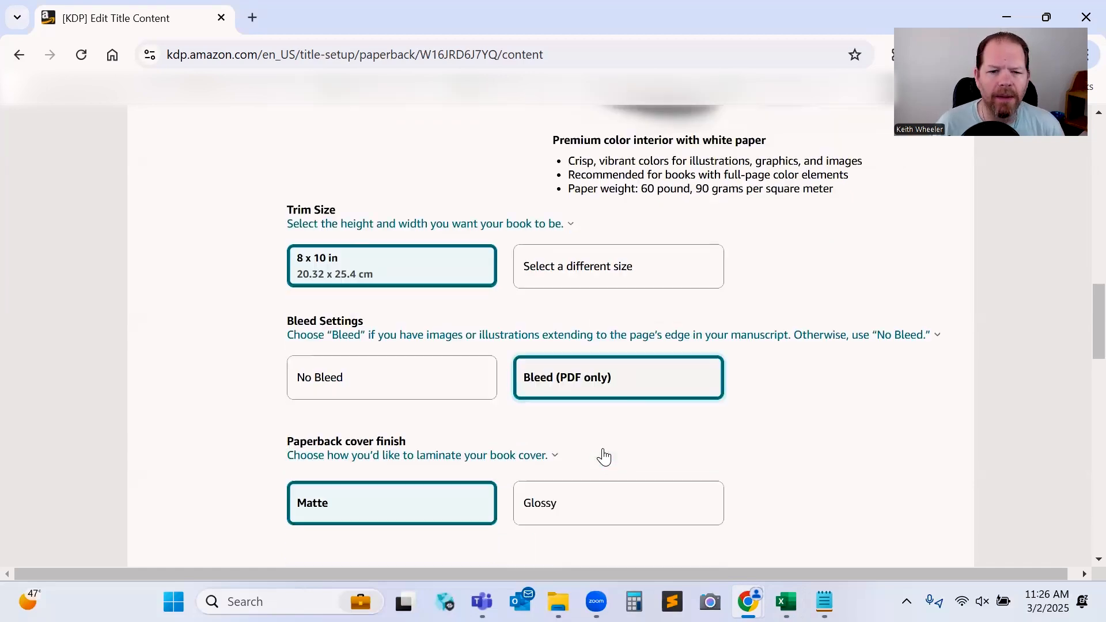
pyautogui.click(642, 417)
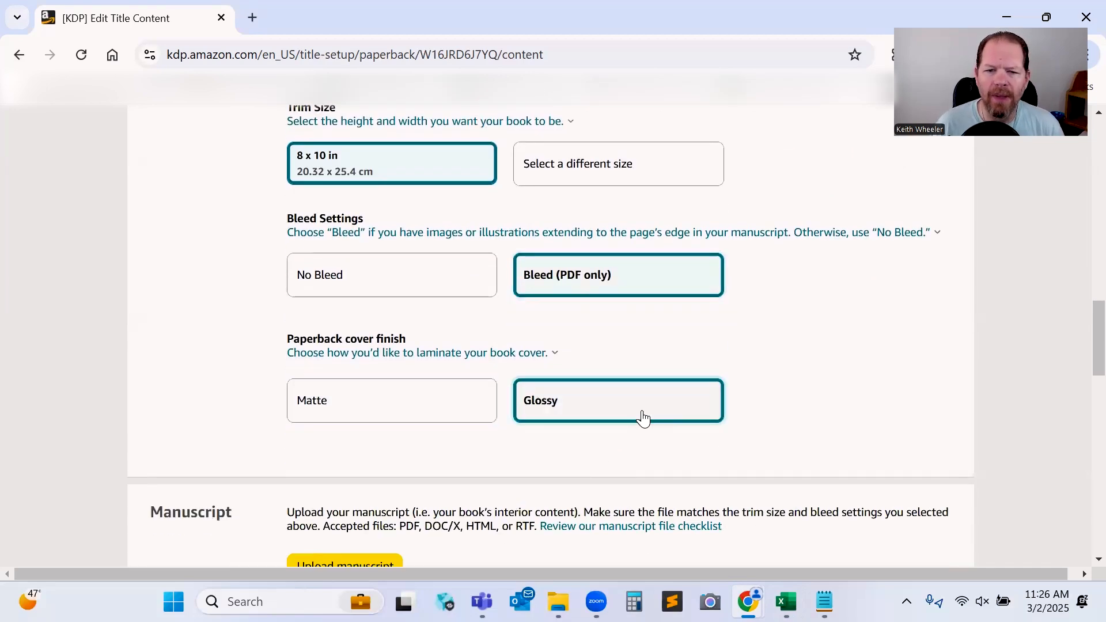
# Upload the Mimi's Adventure 2 paperback PDF as the manuscript.
pyautogui.scroll(-3, 795, 377)
pyautogui.scroll(-3, 794, 375)
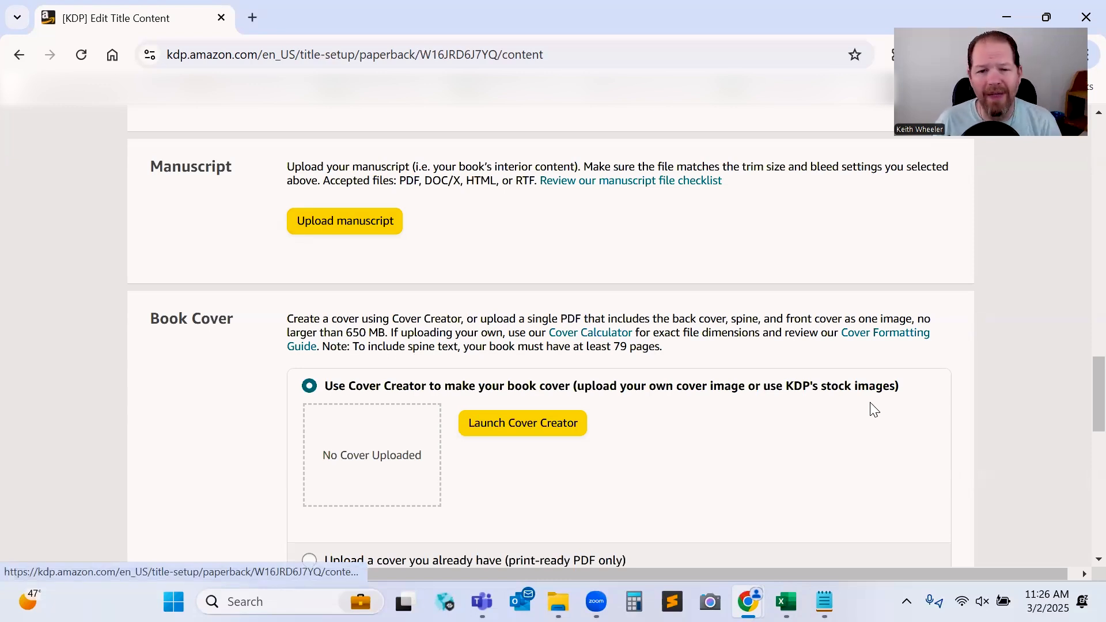
pyautogui.click(344, 220)
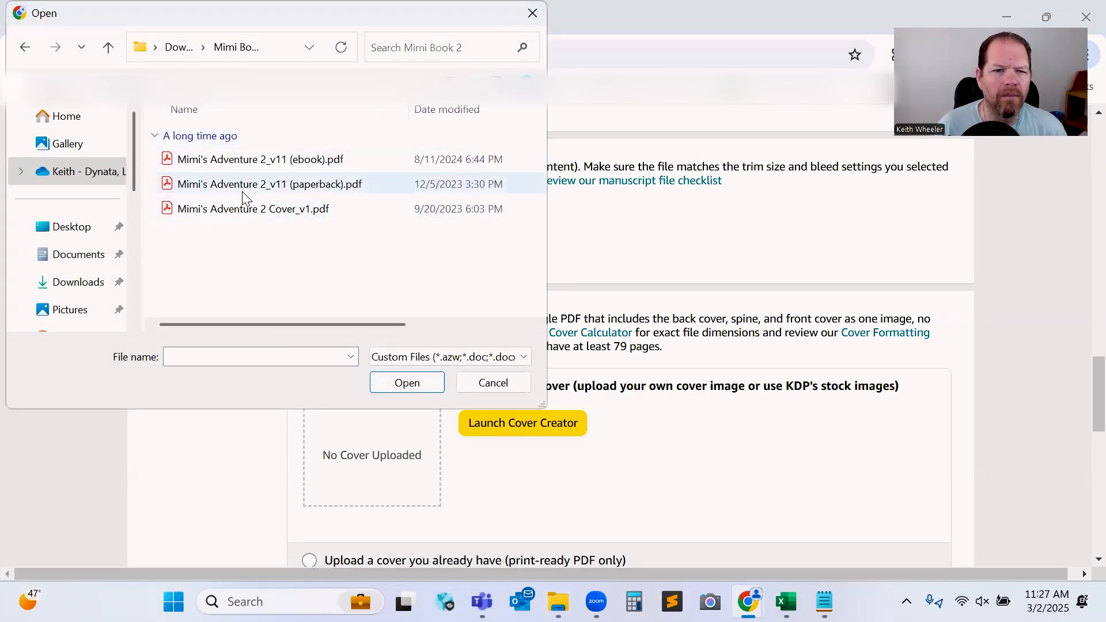
pyautogui.doubleClick(242, 193)
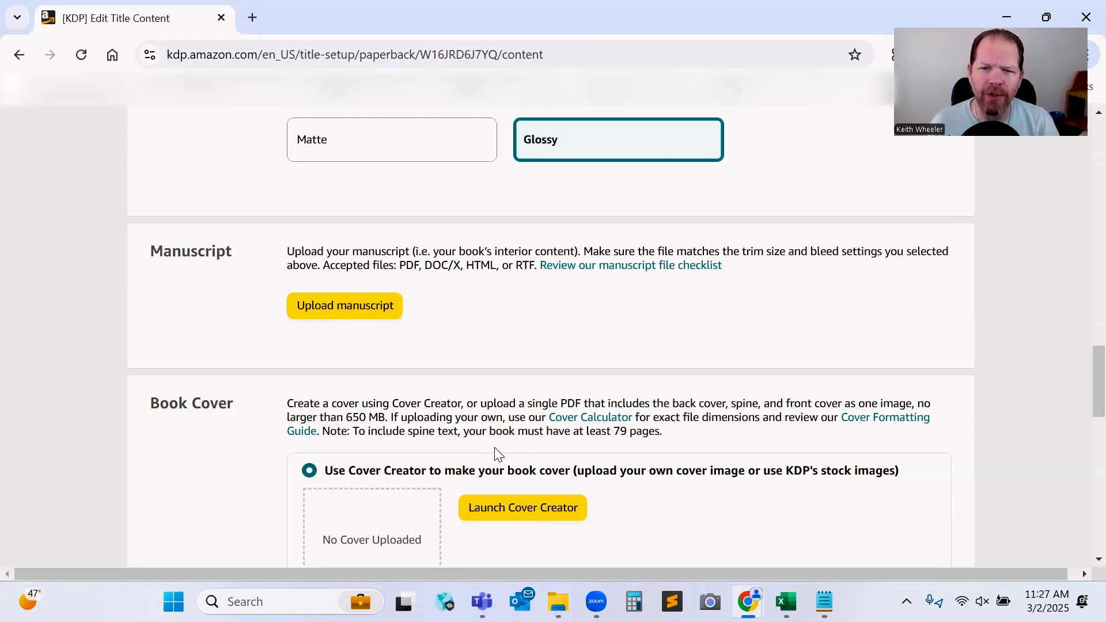
# Choose to upload your own print-ready cover and pick the Mimi's Adventure 2 Cover_v1.pdf file.
pyautogui.scroll(-3, 498, 455)
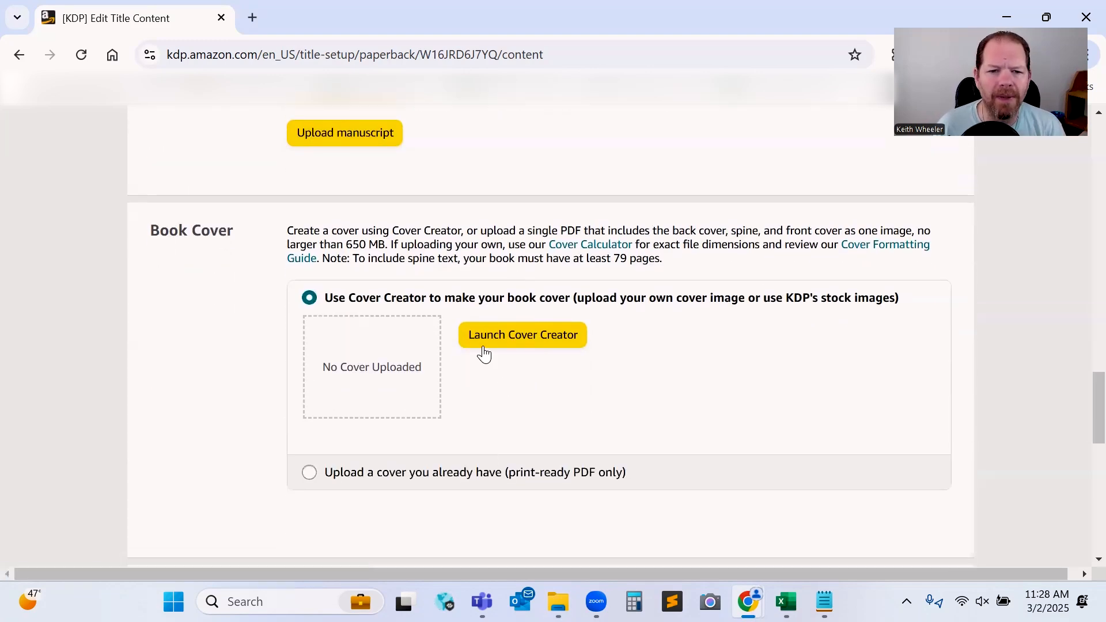
pyautogui.scroll(-1, 410, 374)
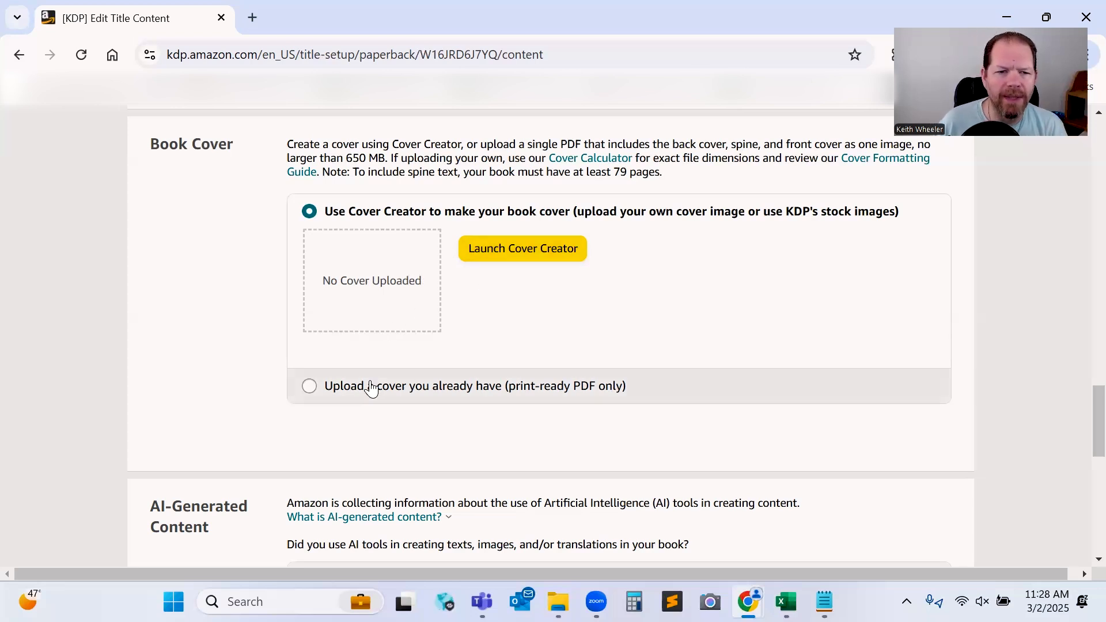
pyautogui.click(309, 386)
pyautogui.click(505, 283)
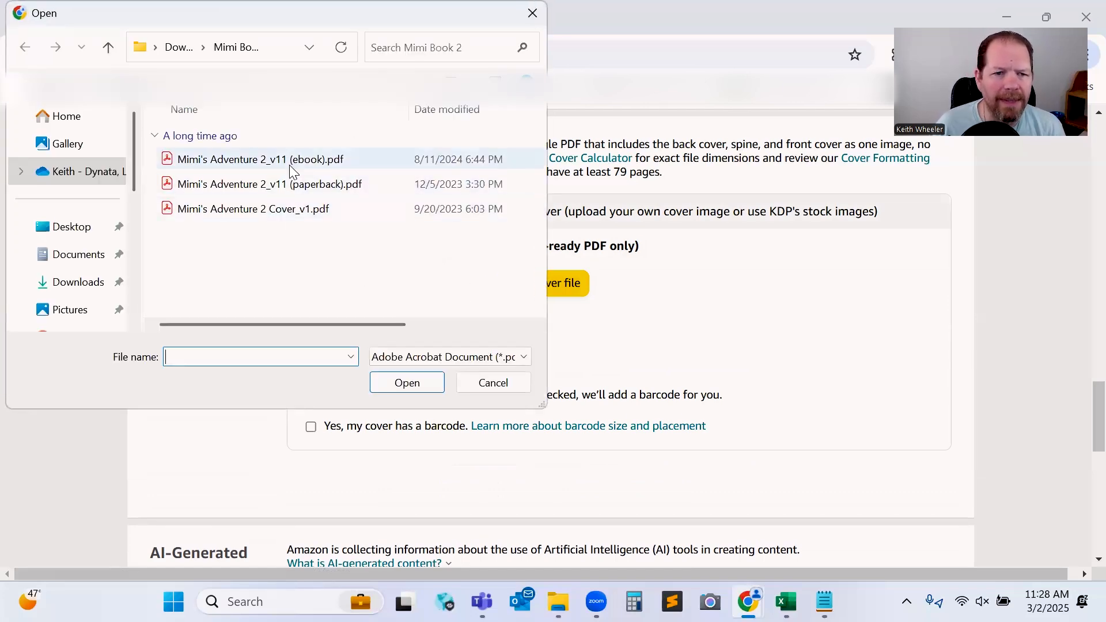
pyautogui.doubleClick(279, 212)
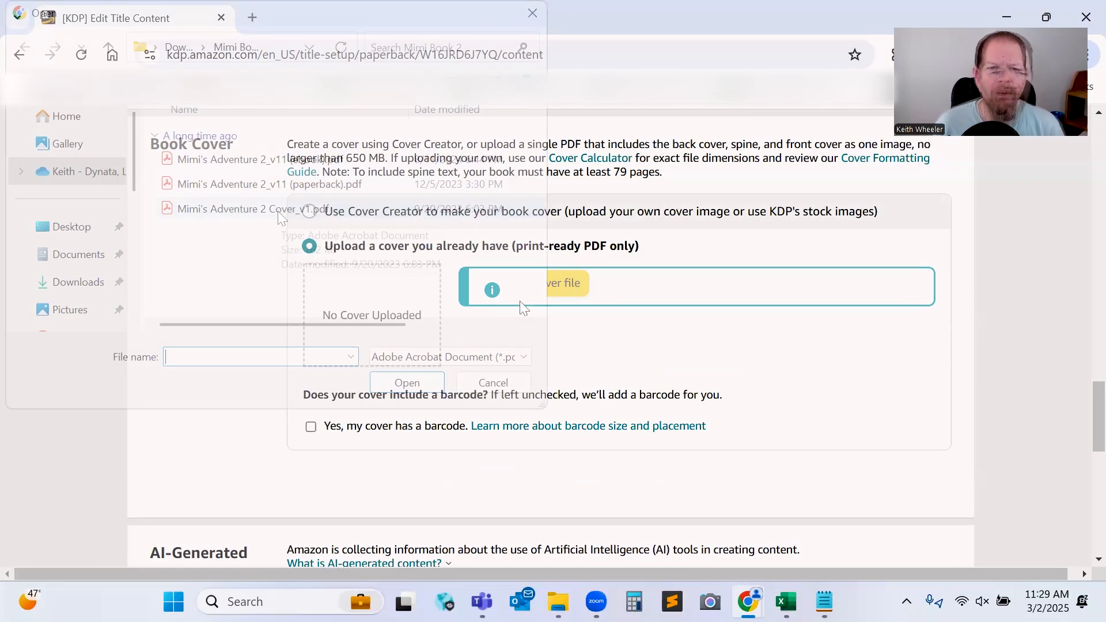
# Answer No to the question about using AI tools in the book.
pyautogui.scroll(-1, 512, 345)
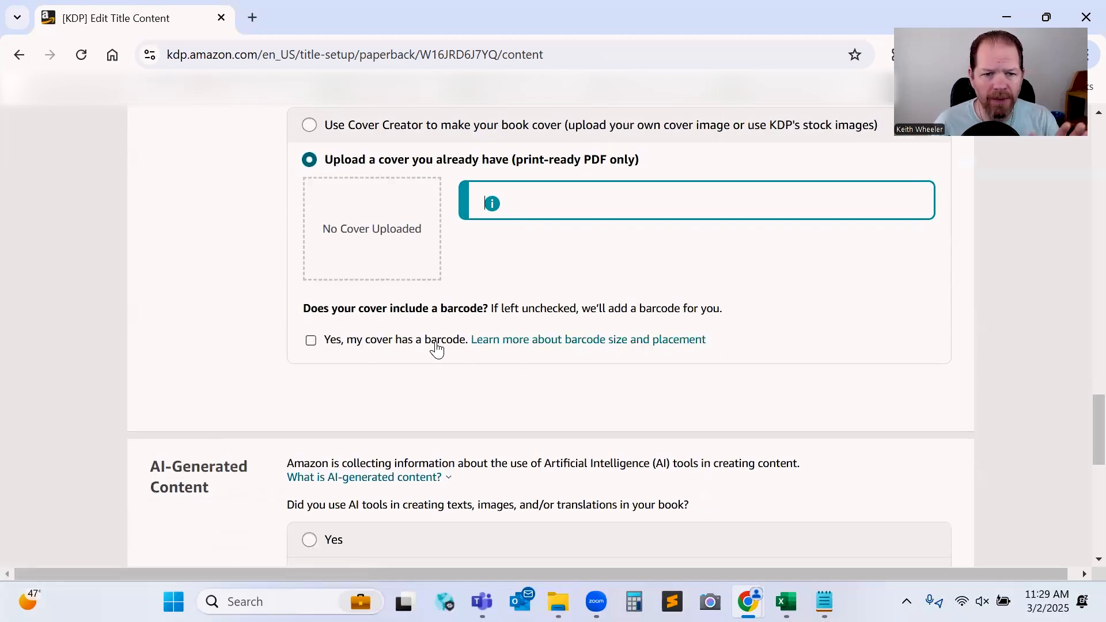
pyautogui.scroll(-5, 434, 345)
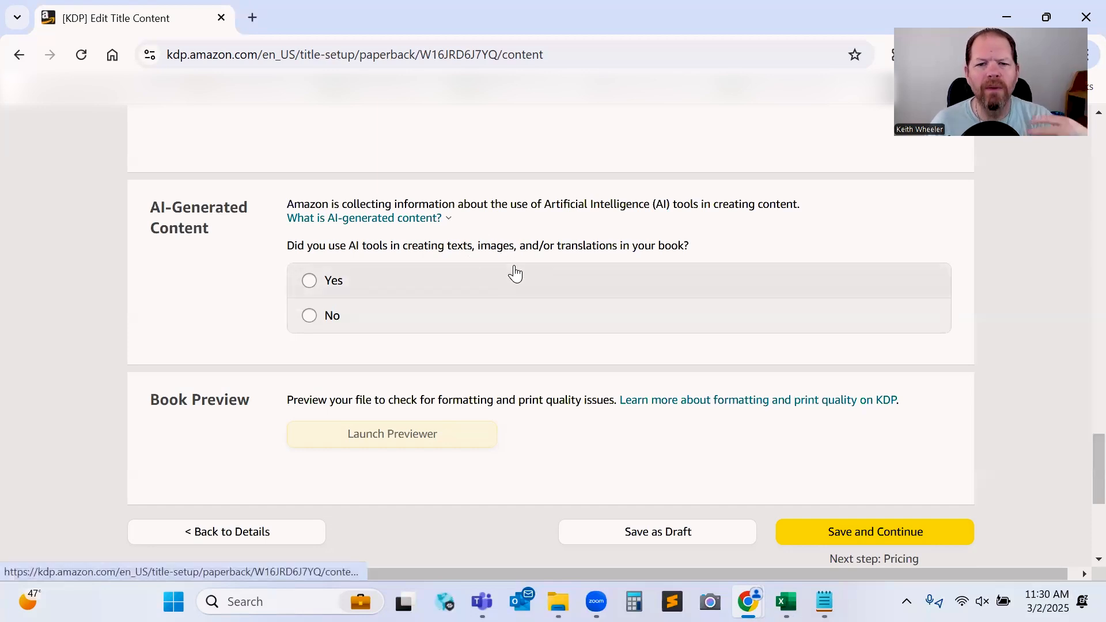
pyautogui.click(320, 317)
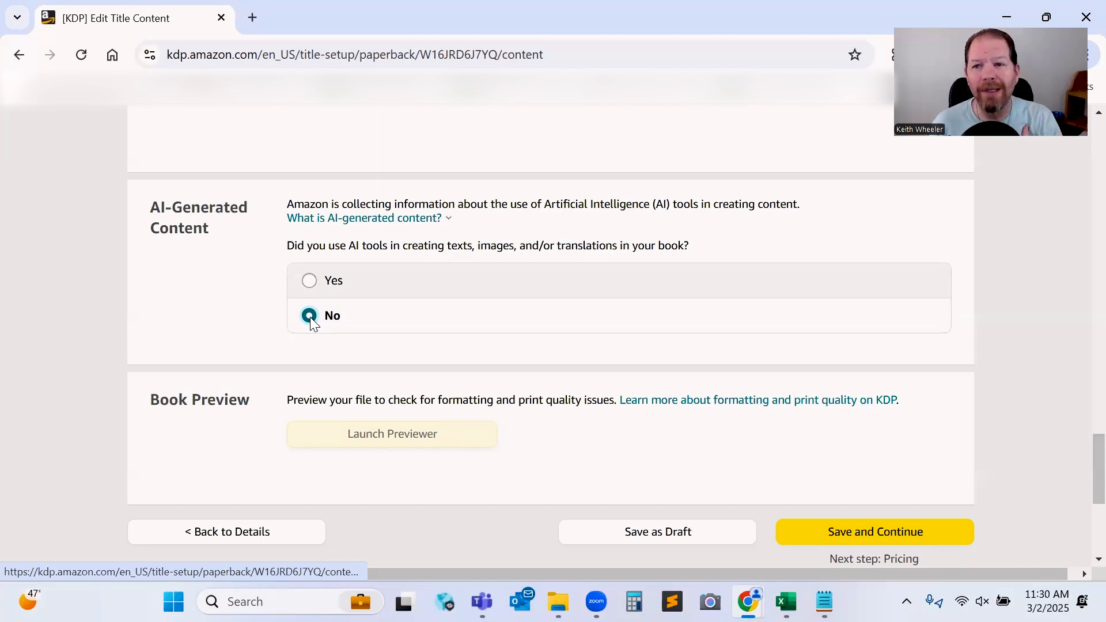
# Launch the print previewer and read the quality check notes.
pyautogui.click(384, 439)
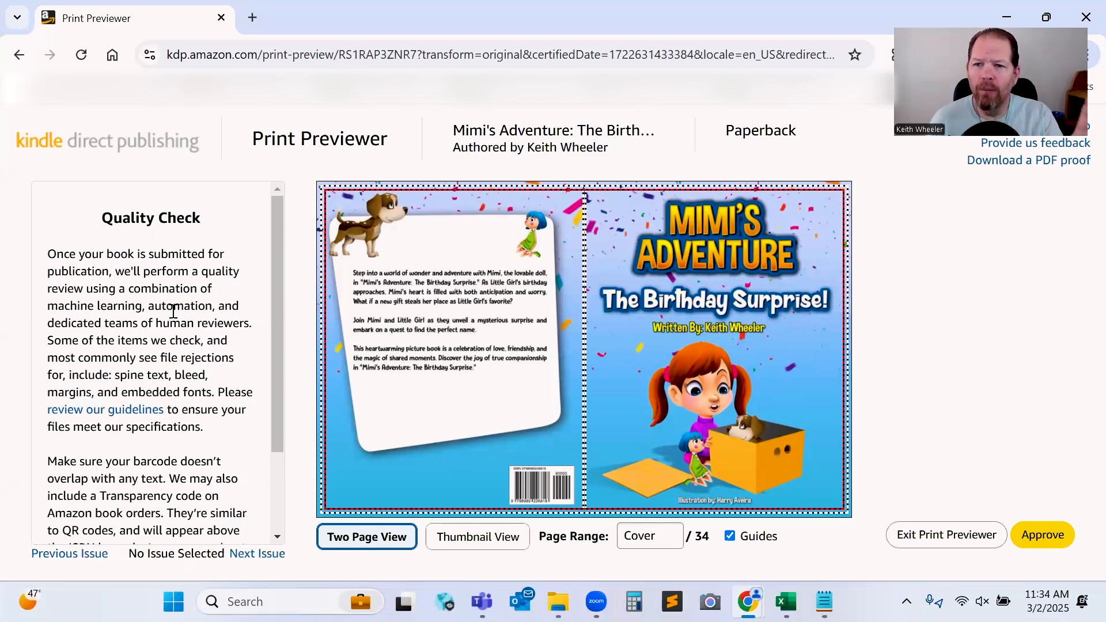
pyautogui.scroll(-2, 171, 269)
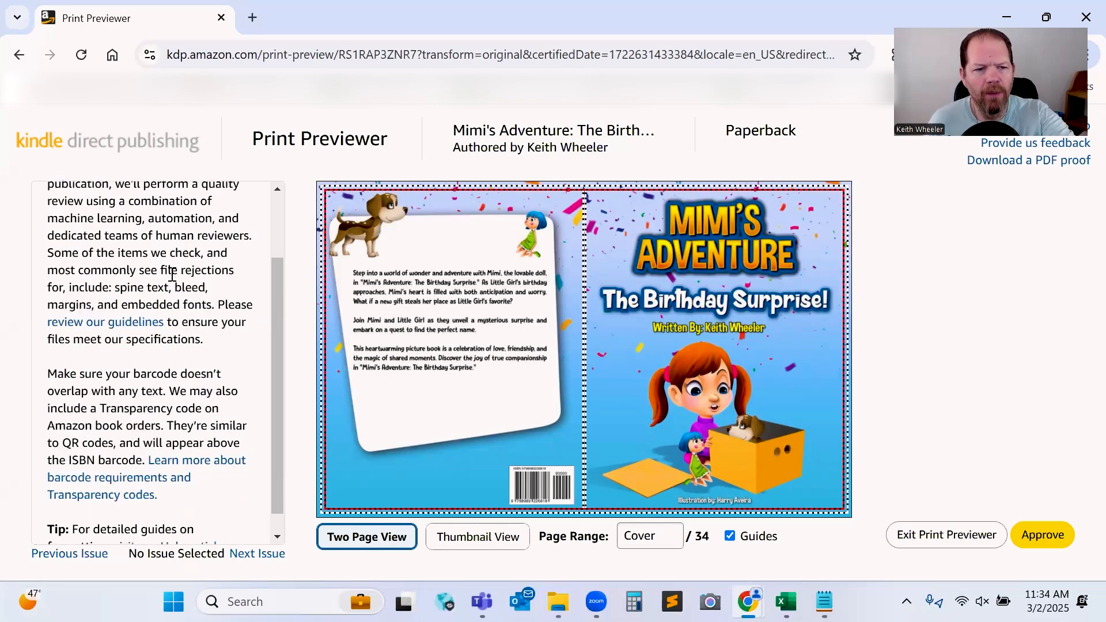
pyautogui.scroll(2, 169, 249)
pyautogui.scroll(-2, 167, 247)
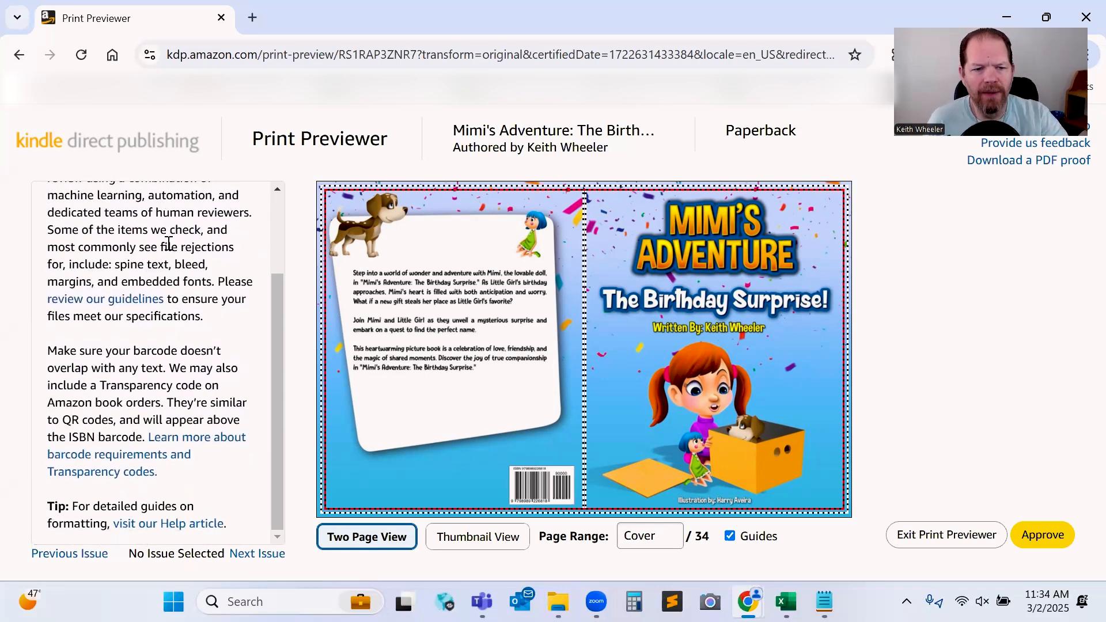
pyautogui.scroll(2, 168, 249)
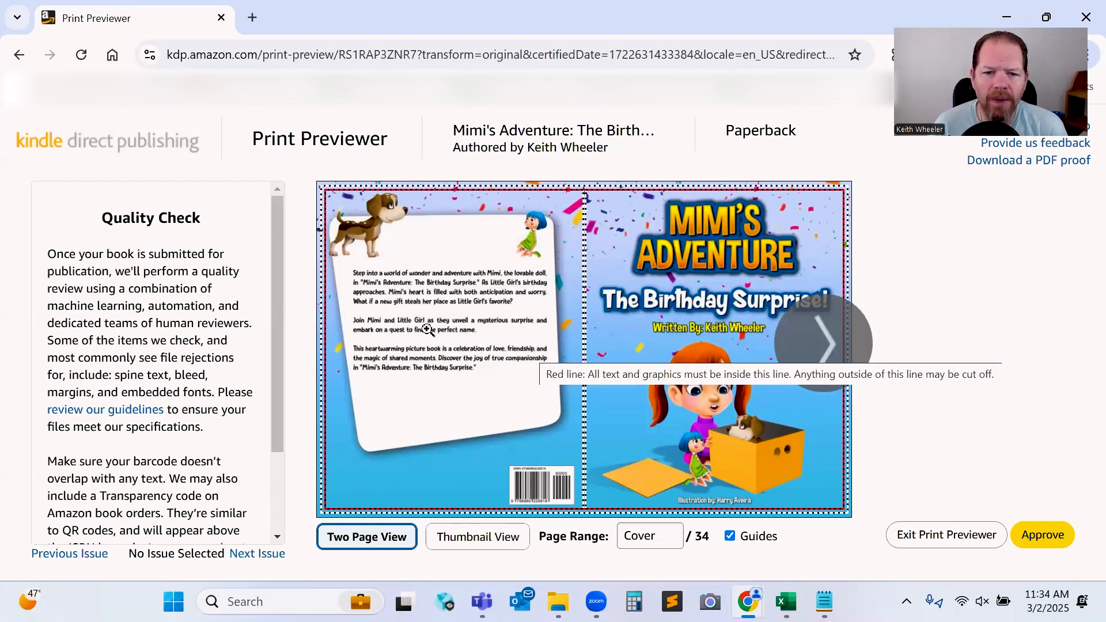
# Page through the cover and interior spreads in the previewer, toggling the guides off and on.
pyautogui.click(823, 343)
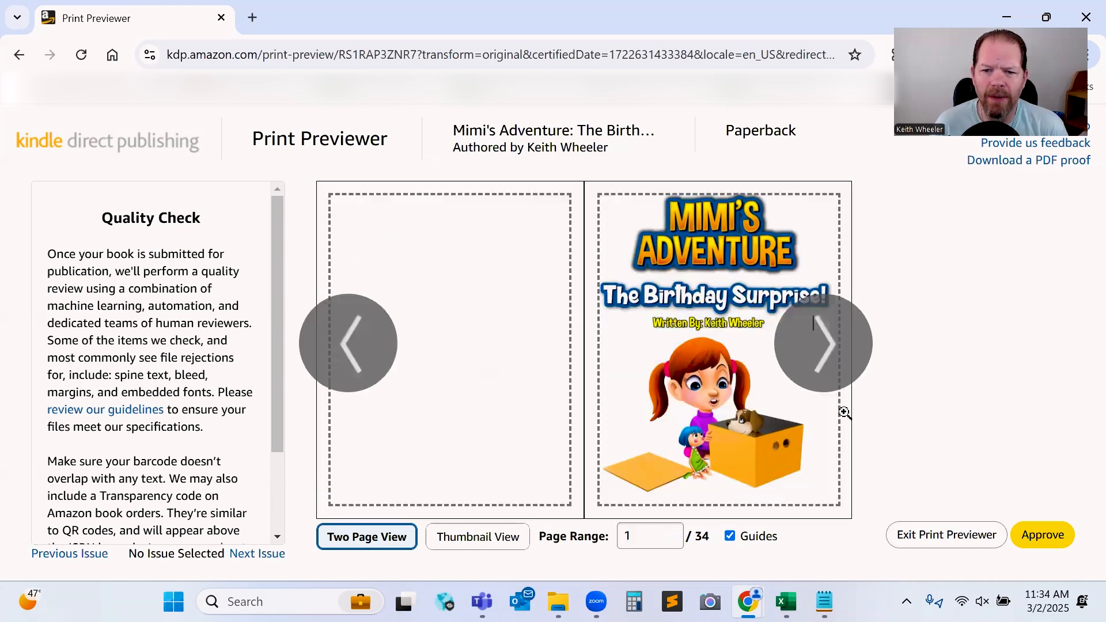
pyautogui.click(743, 539)
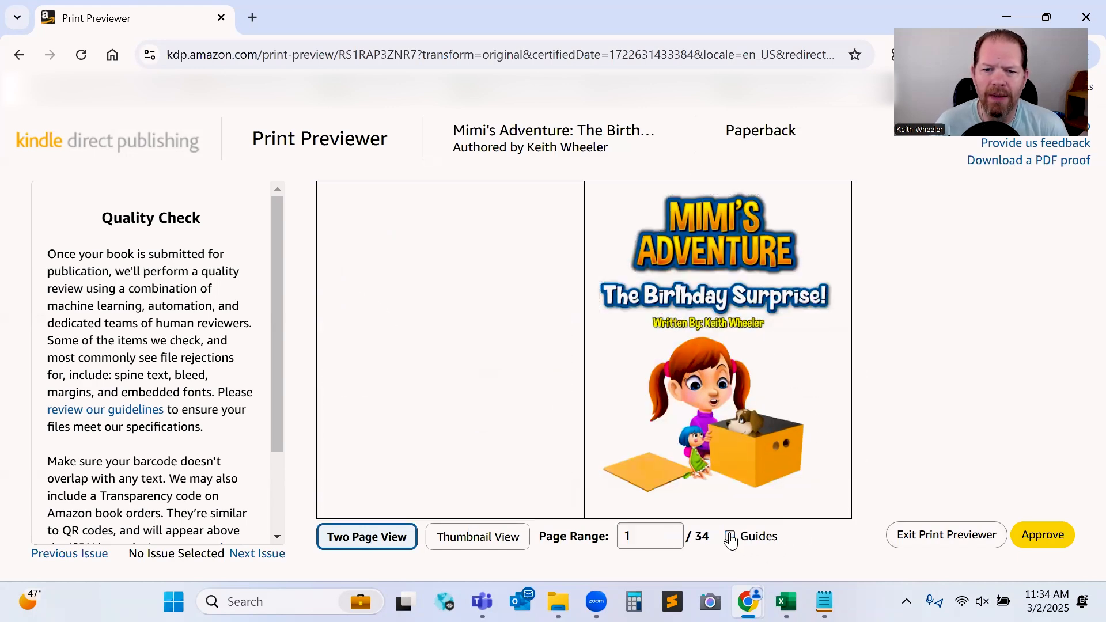
pyautogui.click(742, 539)
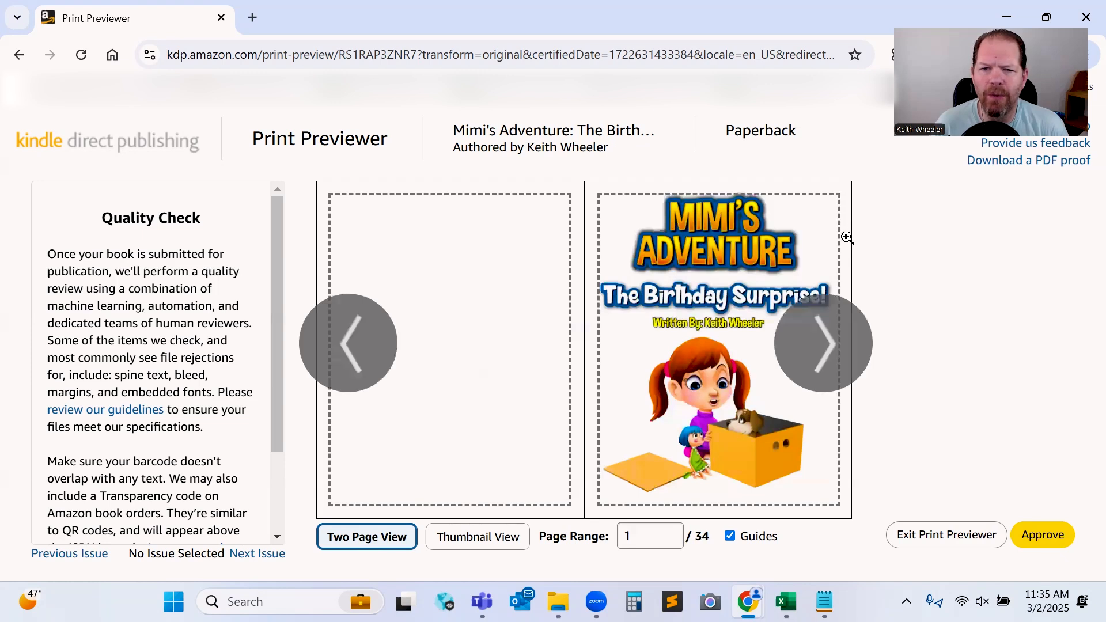
pyautogui.moveTo(836, 208)
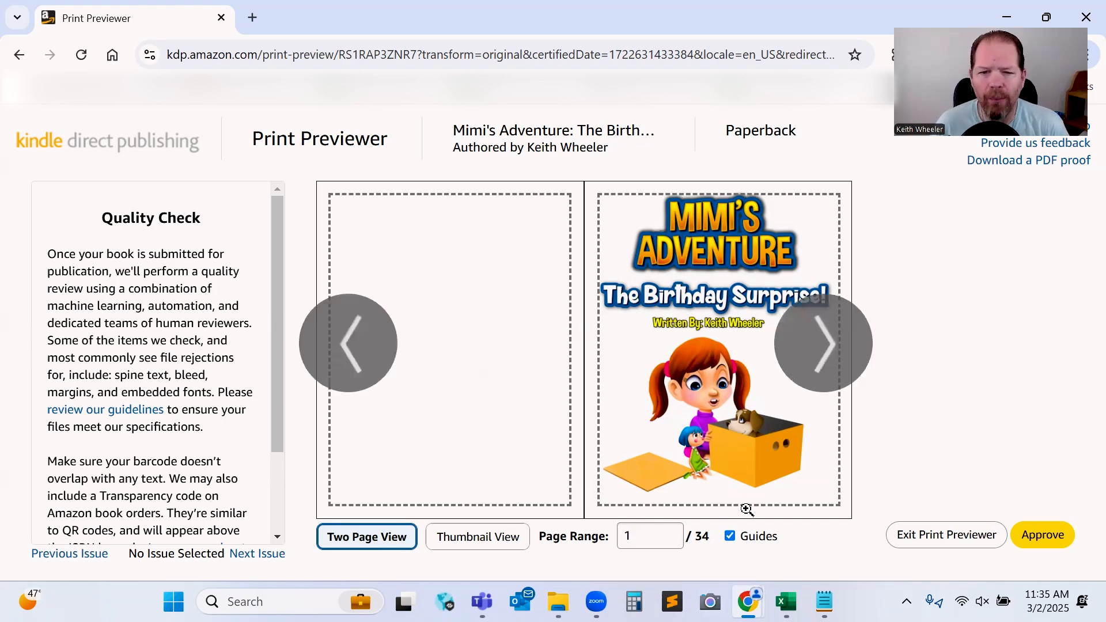
pyautogui.click(835, 344)
pyautogui.click(831, 347)
pyautogui.click(826, 350)
pyautogui.click(823, 353)
pyautogui.click(819, 355)
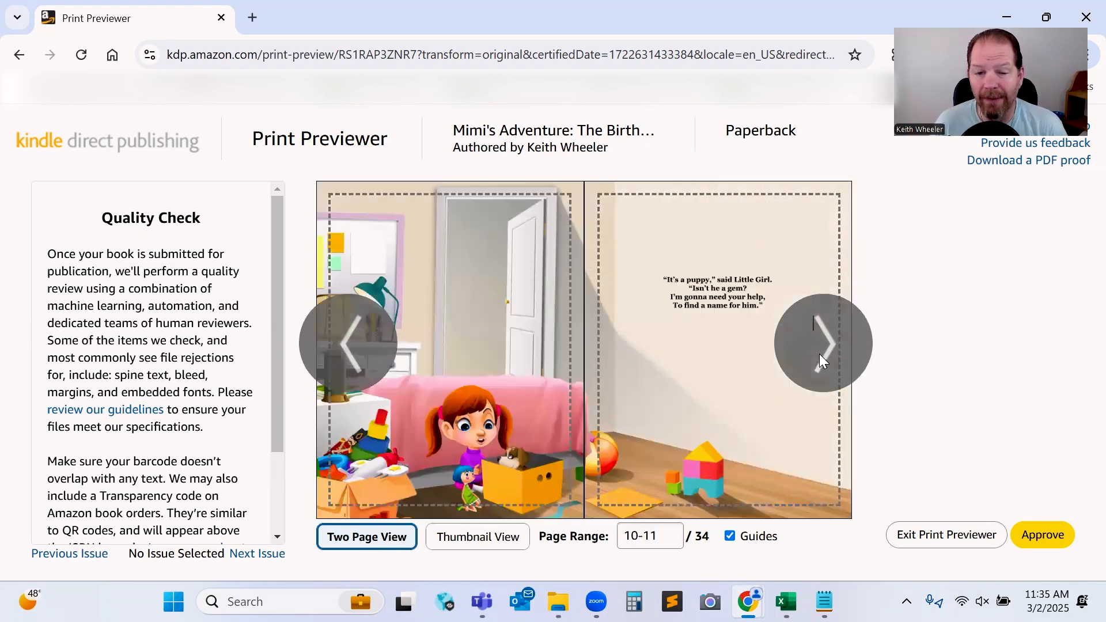
pyautogui.click(824, 357)
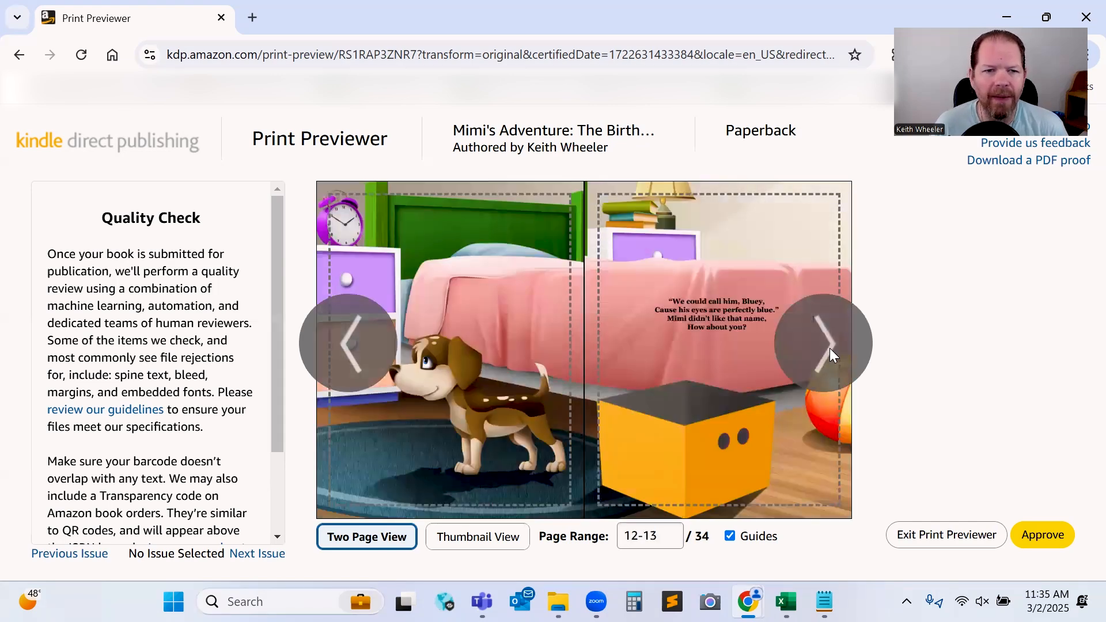
pyautogui.click(829, 349)
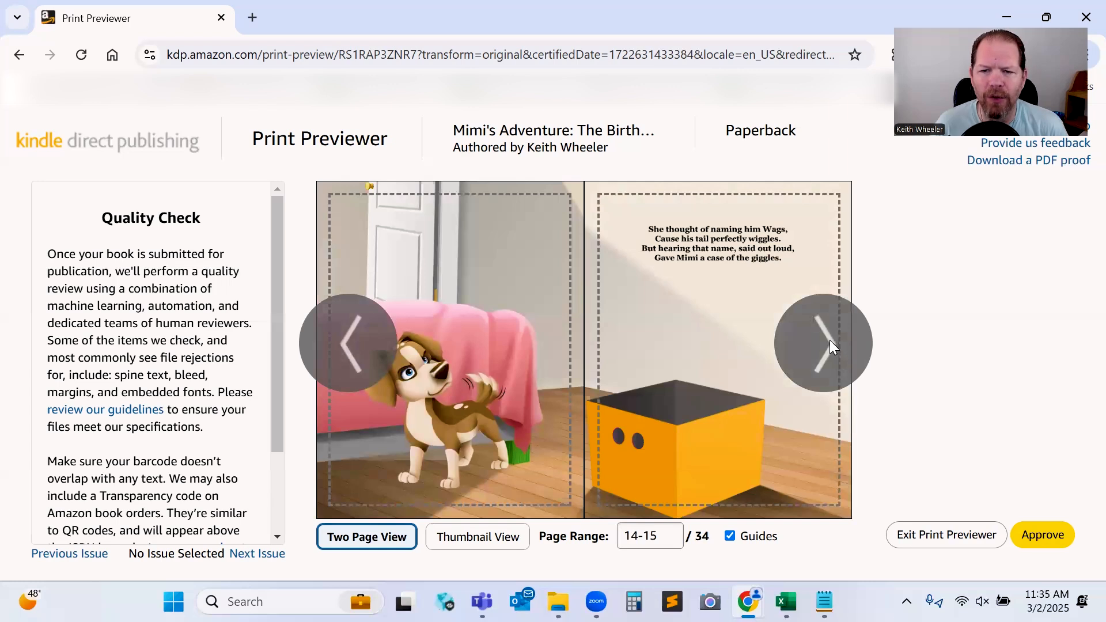
pyautogui.click(830, 344)
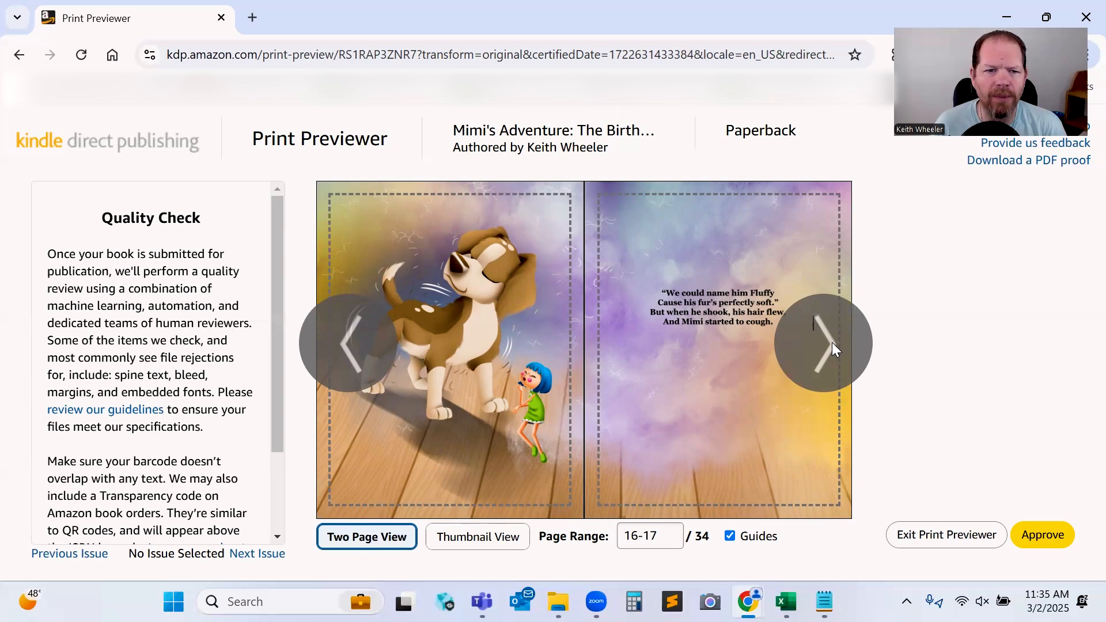
pyautogui.click(831, 342)
pyautogui.click(832, 342)
pyautogui.click(832, 342)
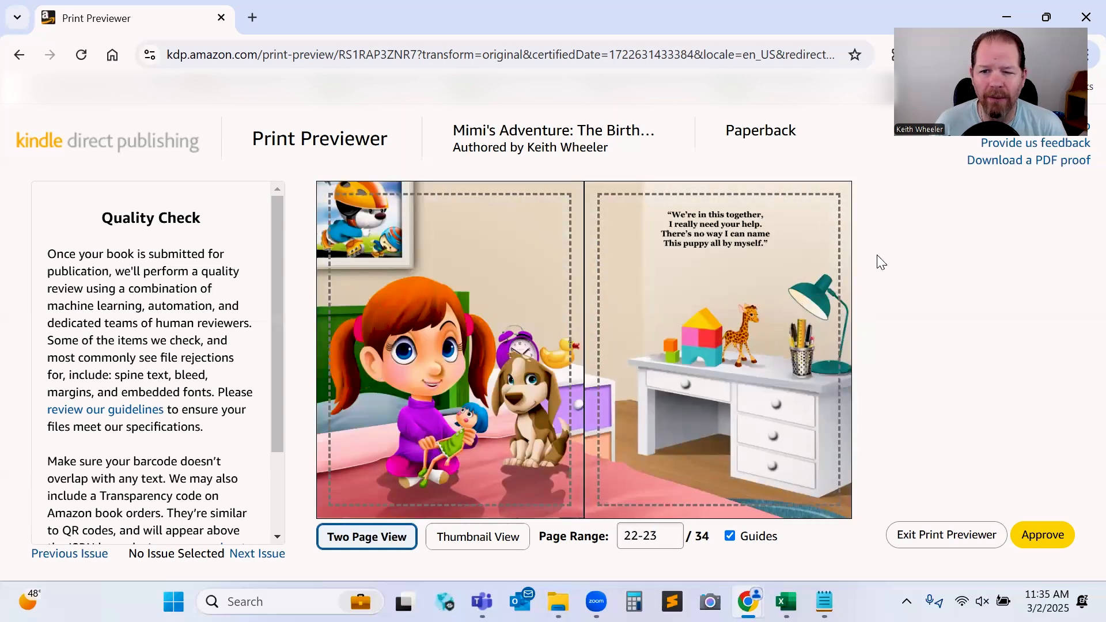
pyautogui.click(826, 343)
pyautogui.click(826, 343)
pyautogui.click(825, 343)
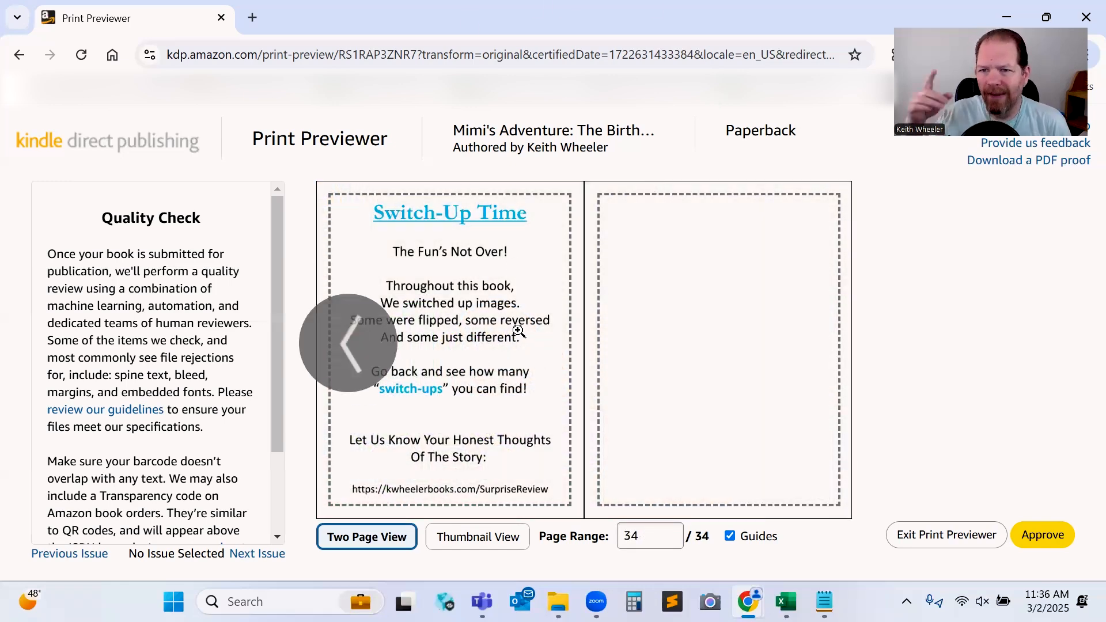
pyautogui.moveTo(518, 331)
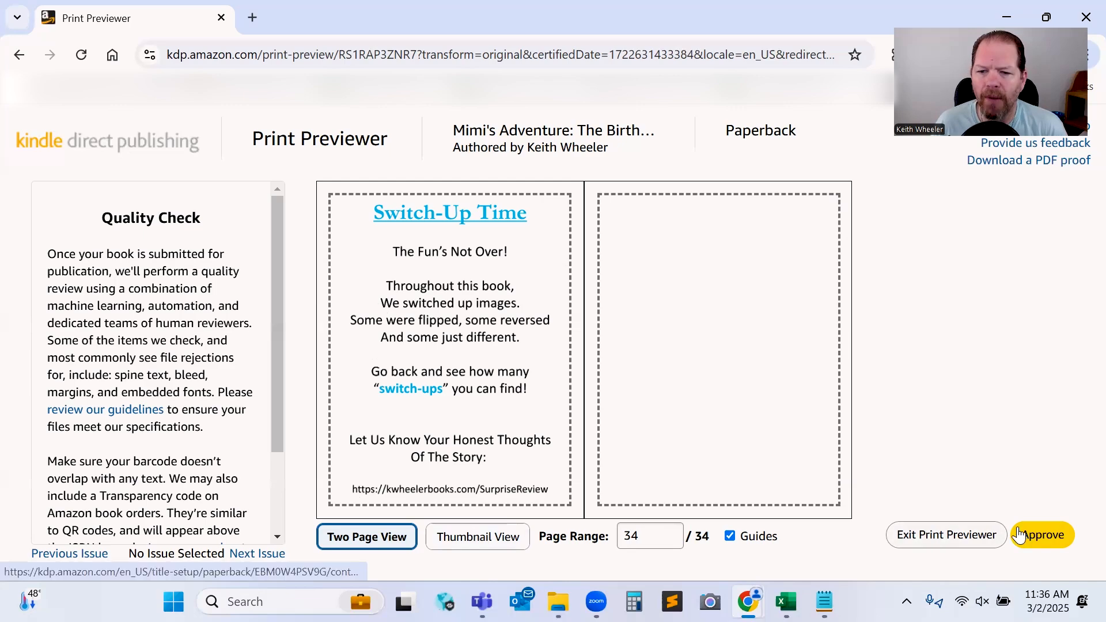
# Approve the preview and save and continue to the pricing page.
pyautogui.click(1051, 546)
pyautogui.scroll(-1, 965, 470)
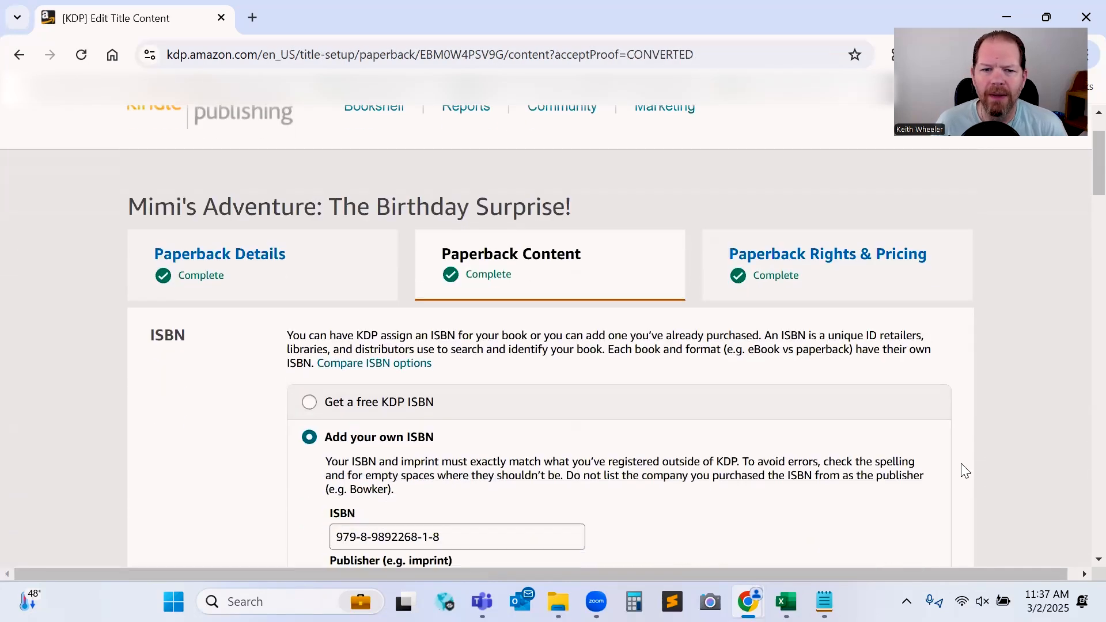
pyautogui.scroll(-20, 965, 470)
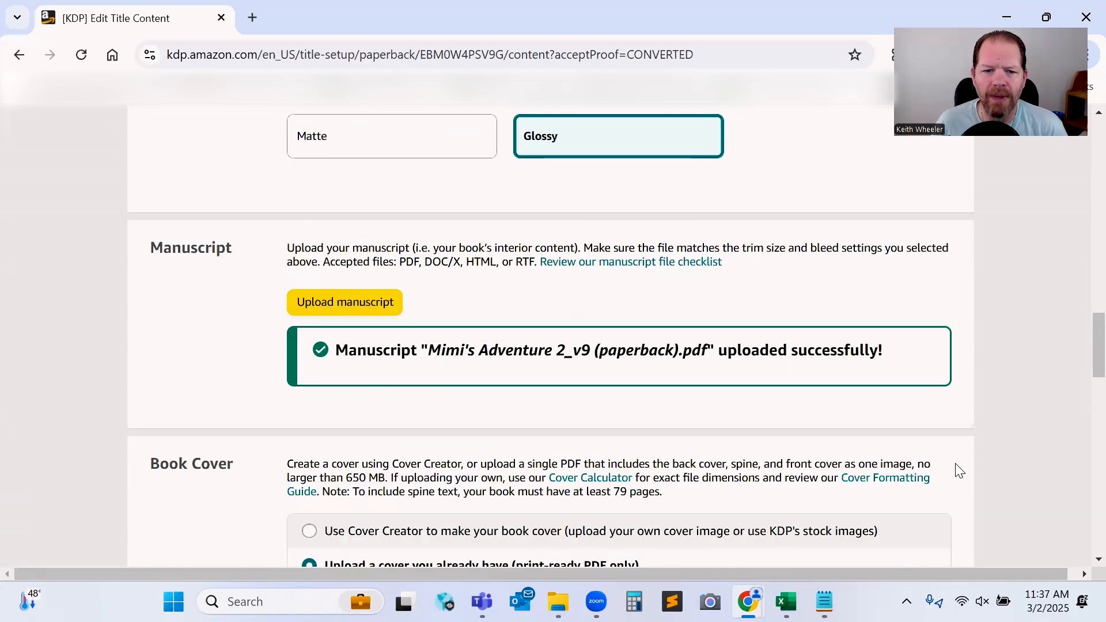
pyautogui.scroll(-8, 958, 471)
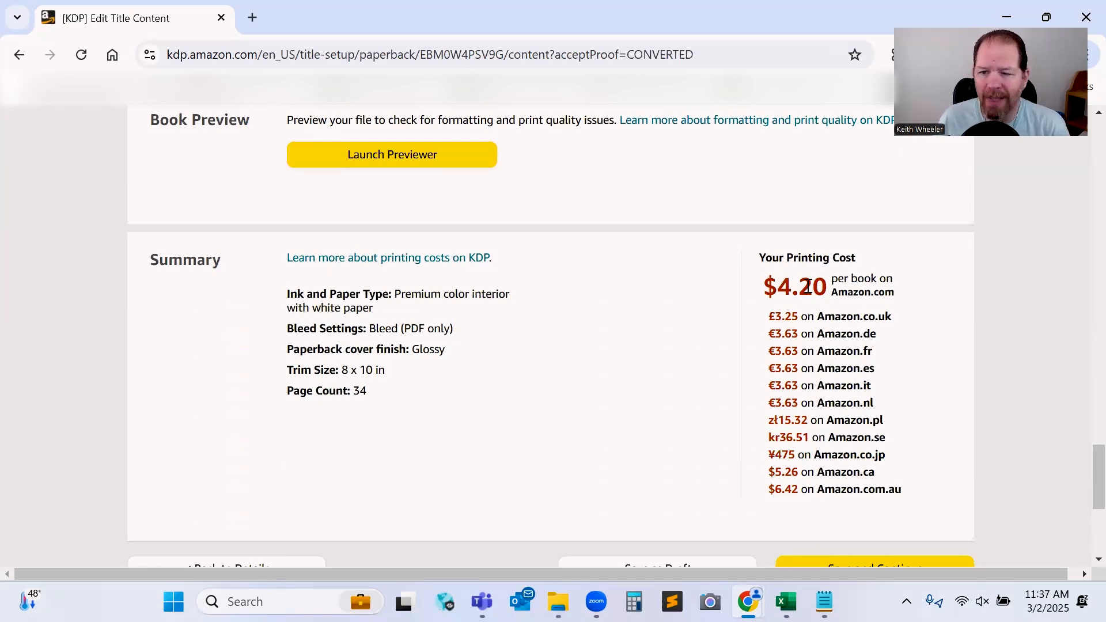
pyautogui.scroll(-3, 950, 506)
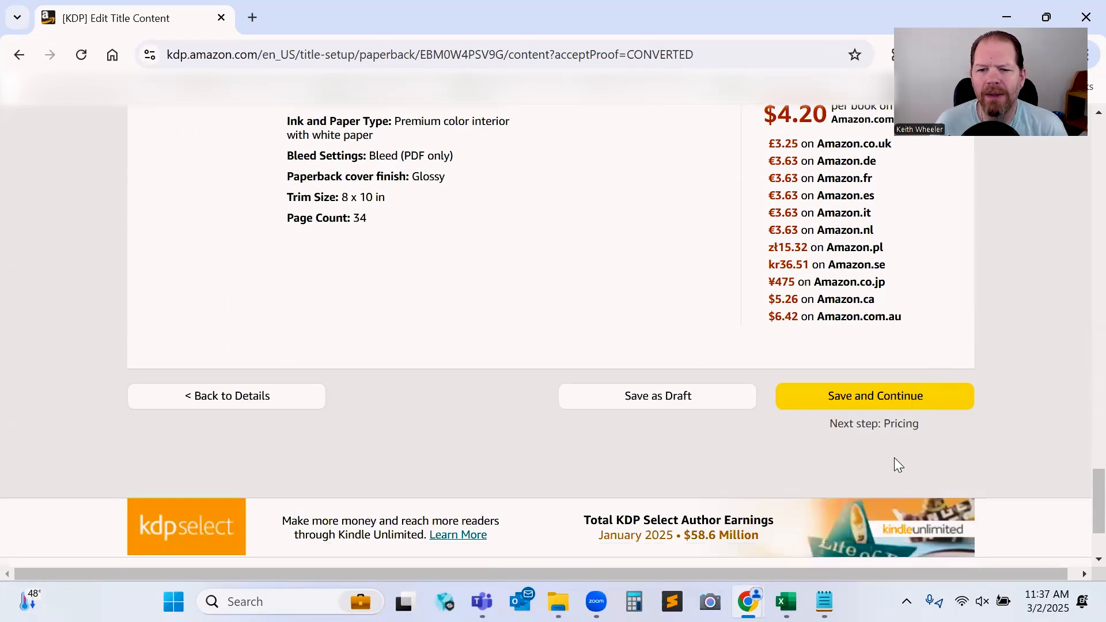
pyautogui.click(872, 410)
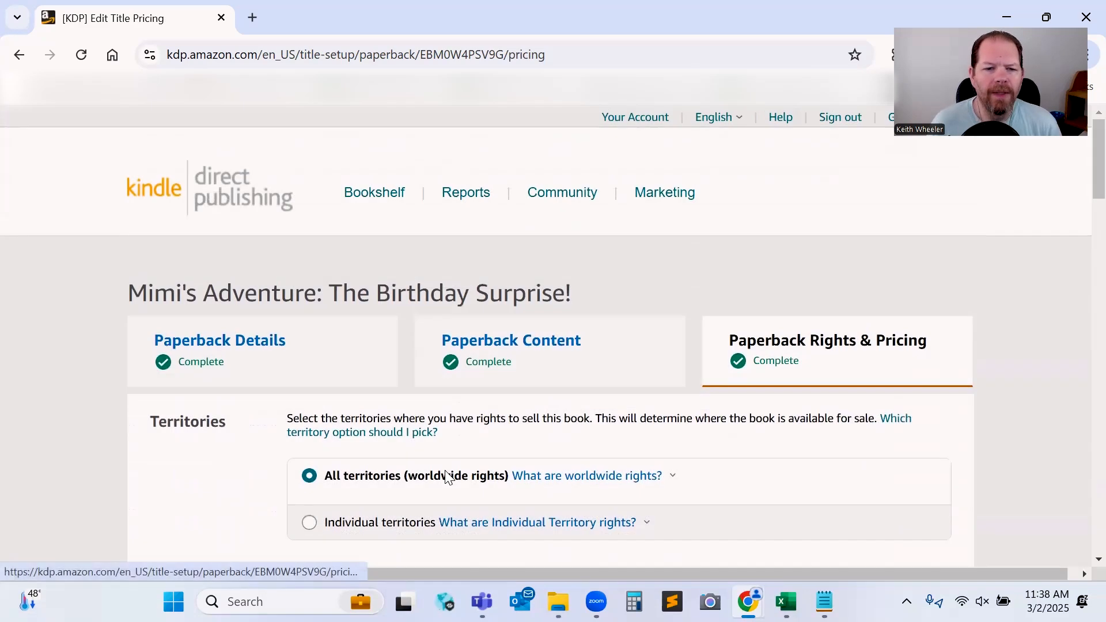
# Review the territories and primary marketplace settings on the pricing page.
pyautogui.scroll(-2, 291, 481)
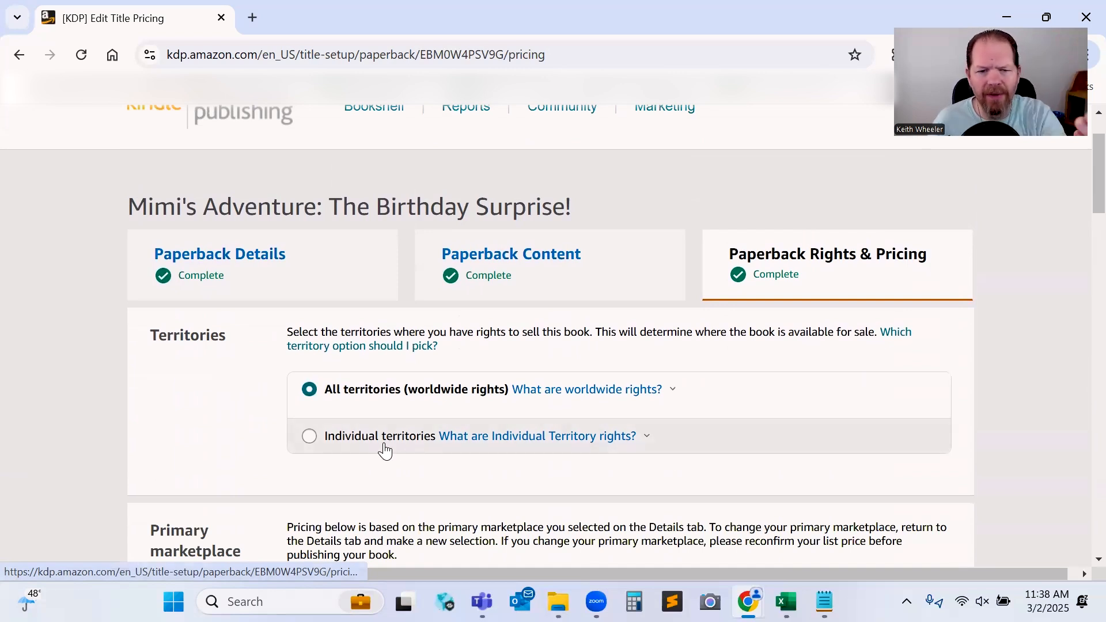
pyautogui.scroll(-3, 402, 450)
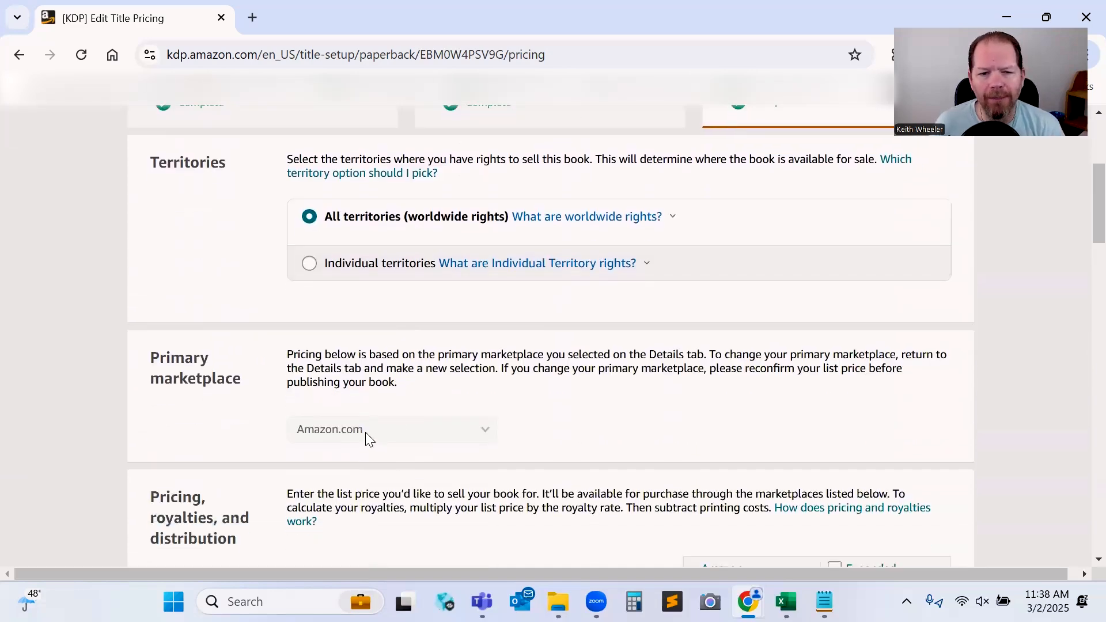
pyautogui.scroll(-2, 375, 430)
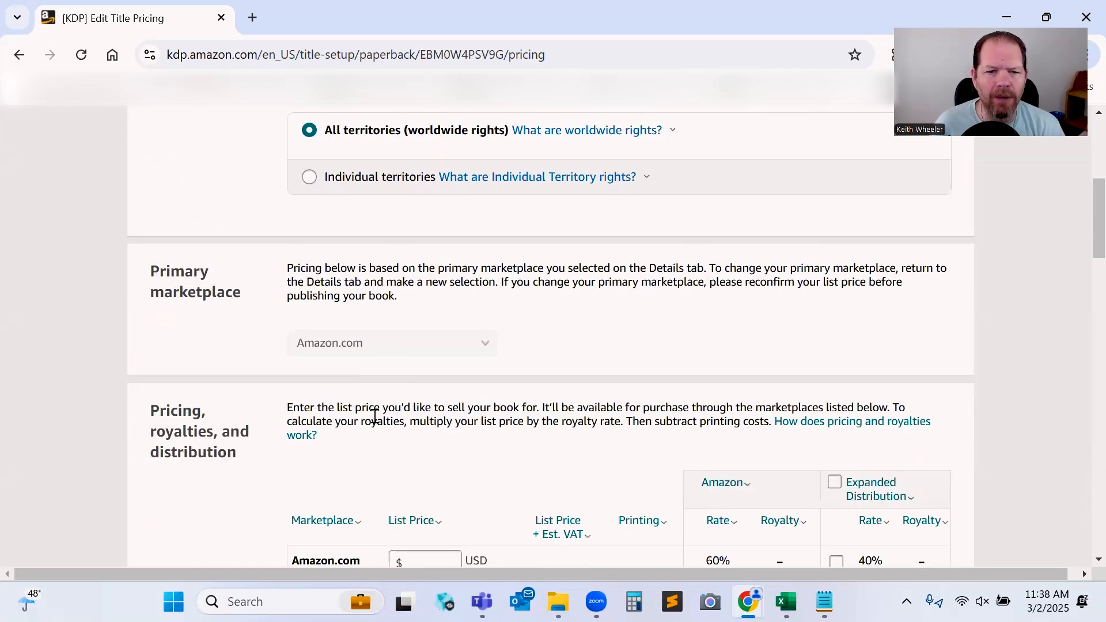
# Set the Amazon.com list price to 10.99 USD.
pyautogui.scroll(-1, 452, 403)
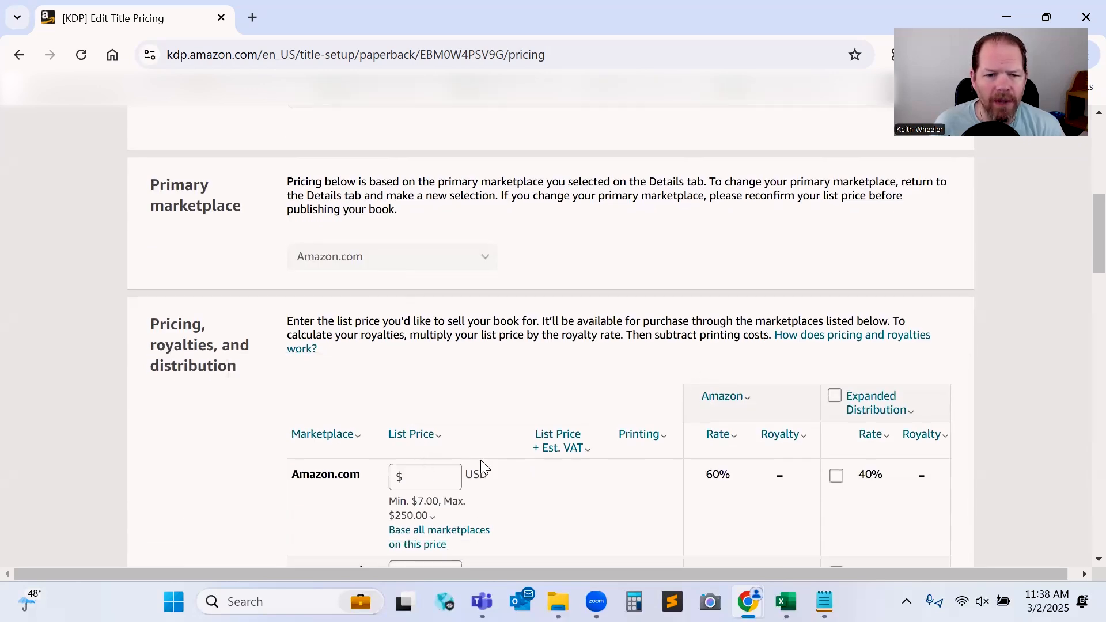
pyautogui.moveTo(420, 508)
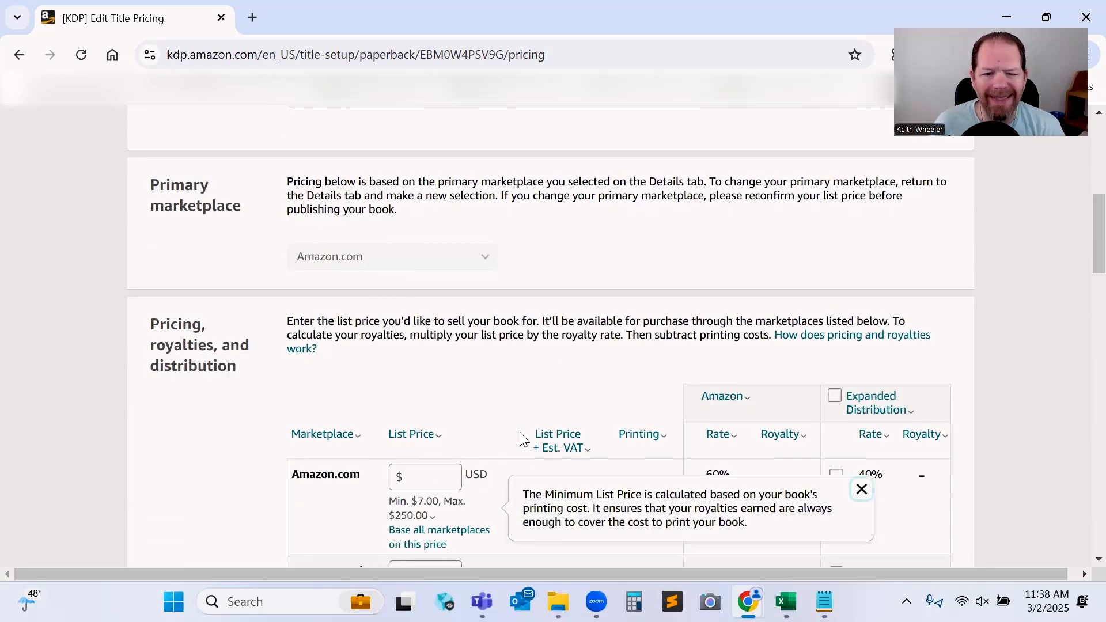
pyautogui.click(441, 473)
pyautogui.write('10.99')
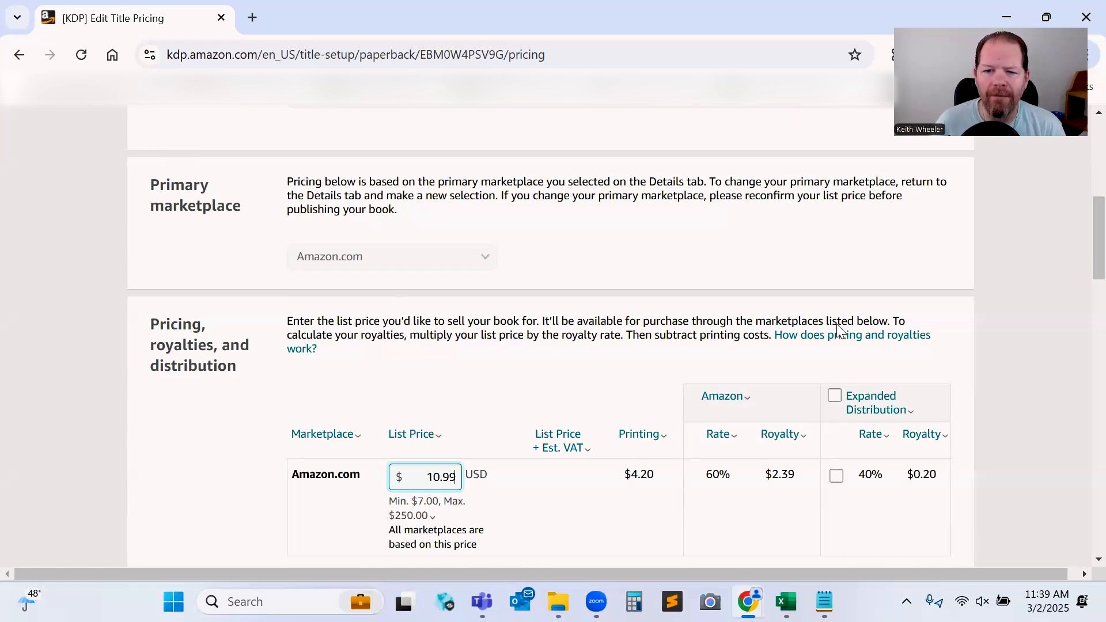
# Turn Expanded Distribution on and back off.
pyautogui.click(836, 397)
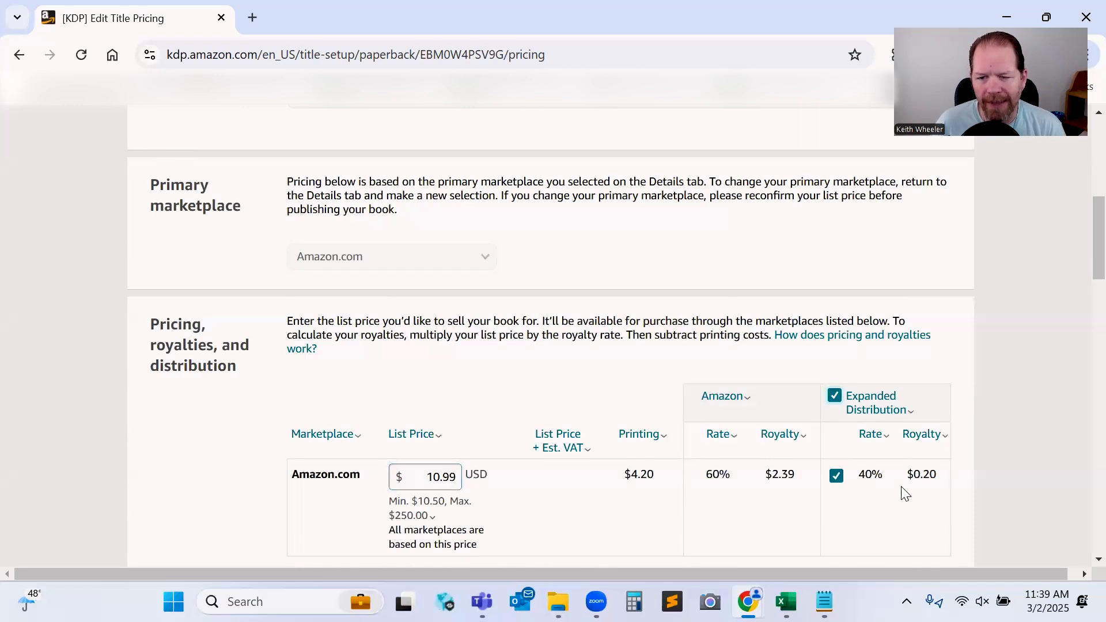
pyautogui.click(834, 396)
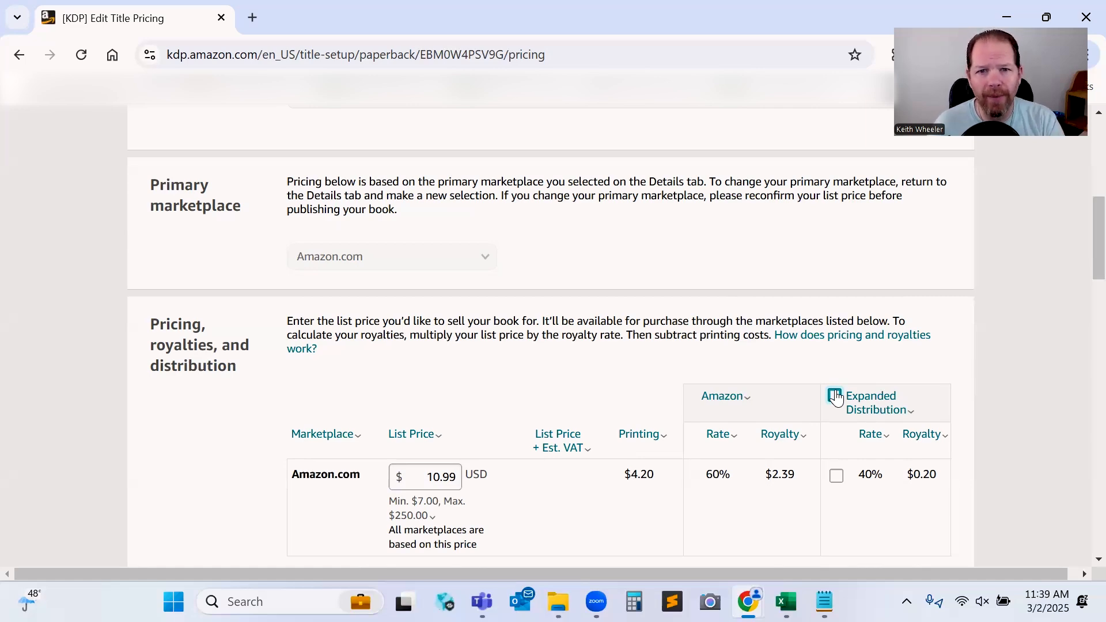
# Set the Amazon.co.uk list price to 8.99 GBP.
pyautogui.scroll(-5, 437, 425)
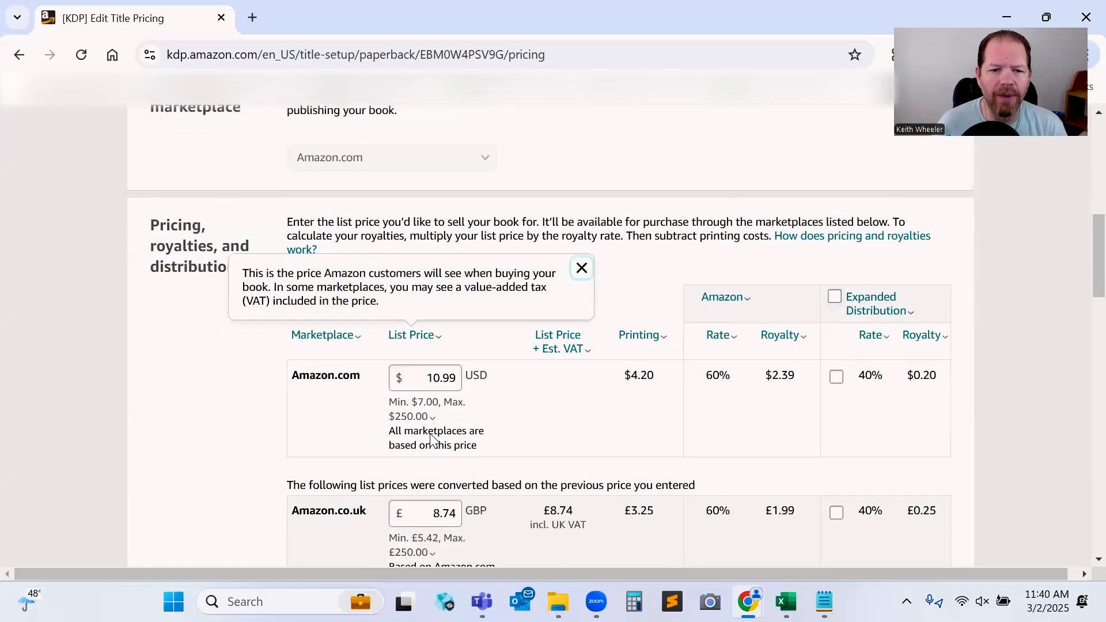
pyautogui.click(455, 351)
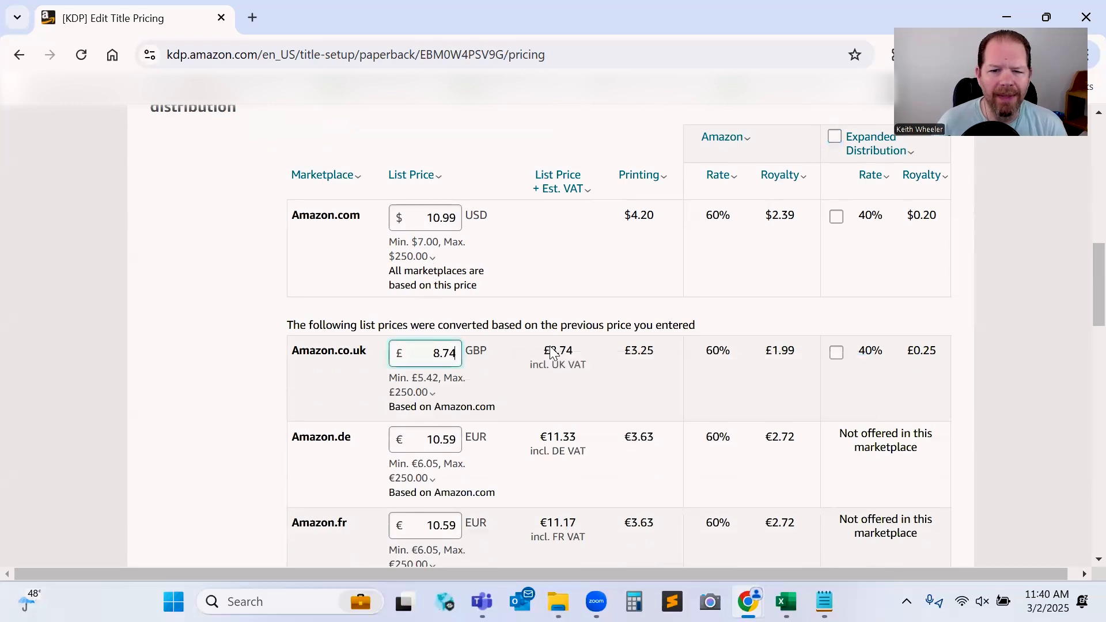
pyautogui.press('BackSpace')
pyautogui.press('BackSpace')
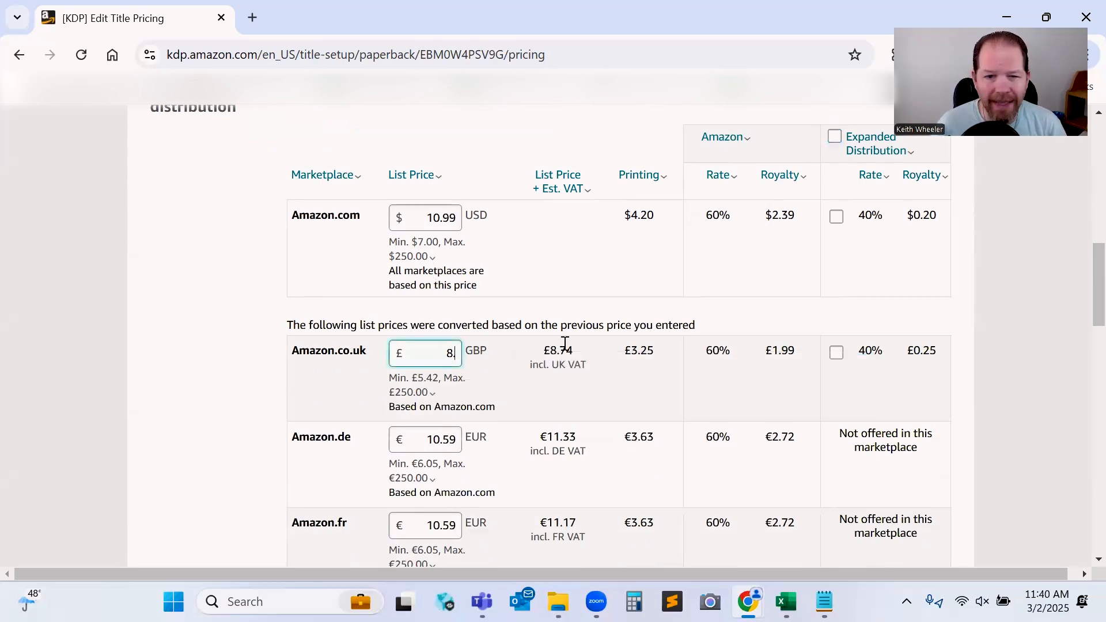
pyautogui.write('99')
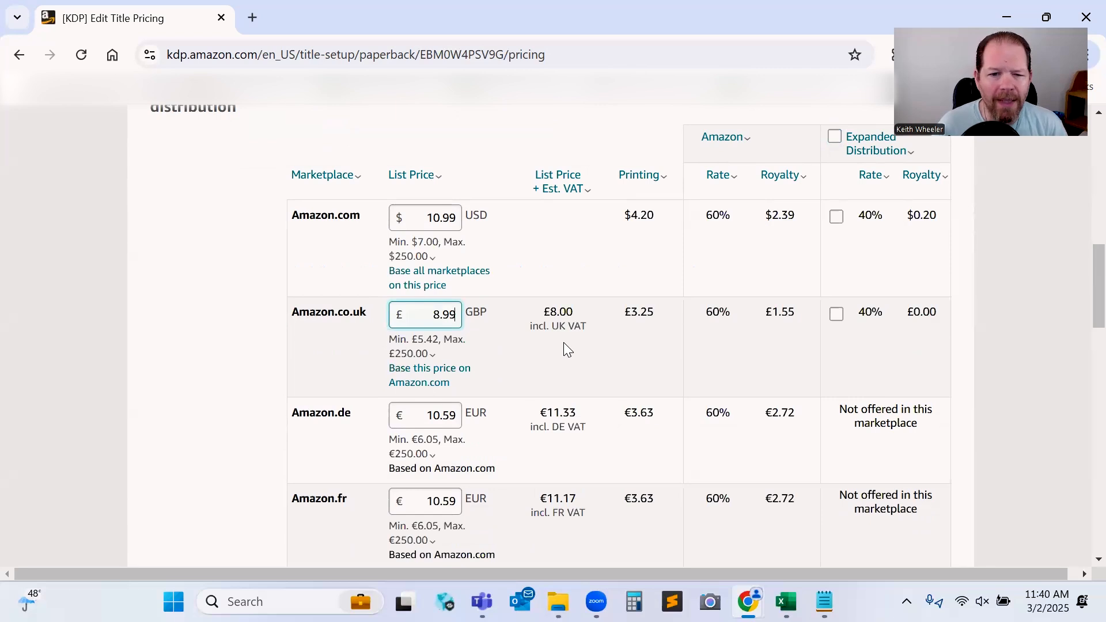
# Set the Amazon.de and Amazon.fr list prices to 10.99 EUR.
pyautogui.click(450, 414)
pyautogui.press('BackSpace')
pyautogui.write('9')
pyautogui.click(457, 466)
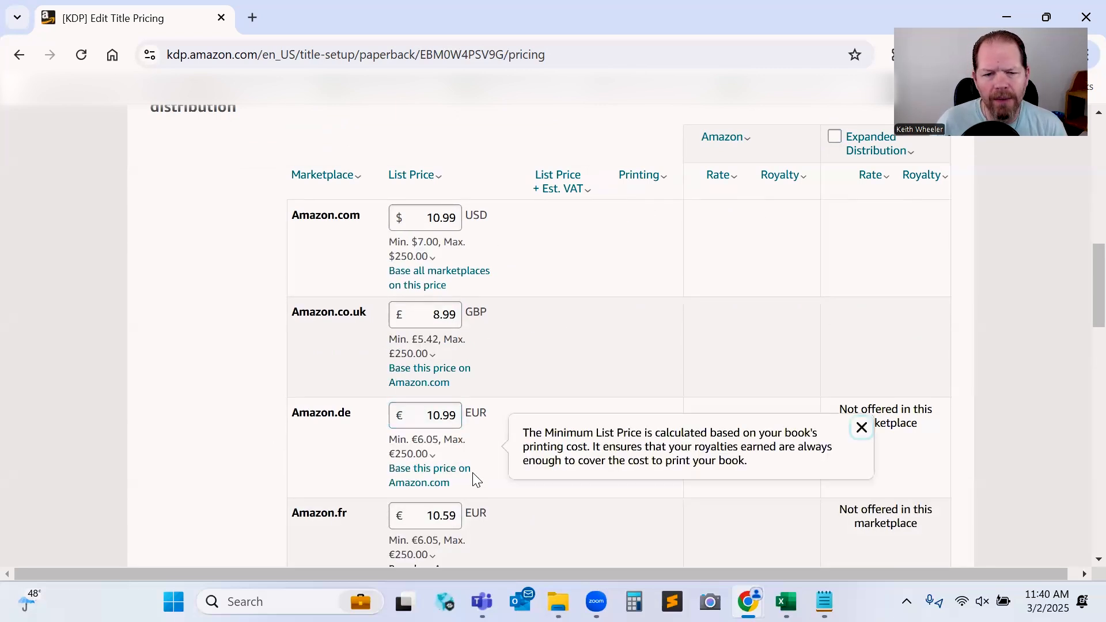
pyautogui.click(451, 514)
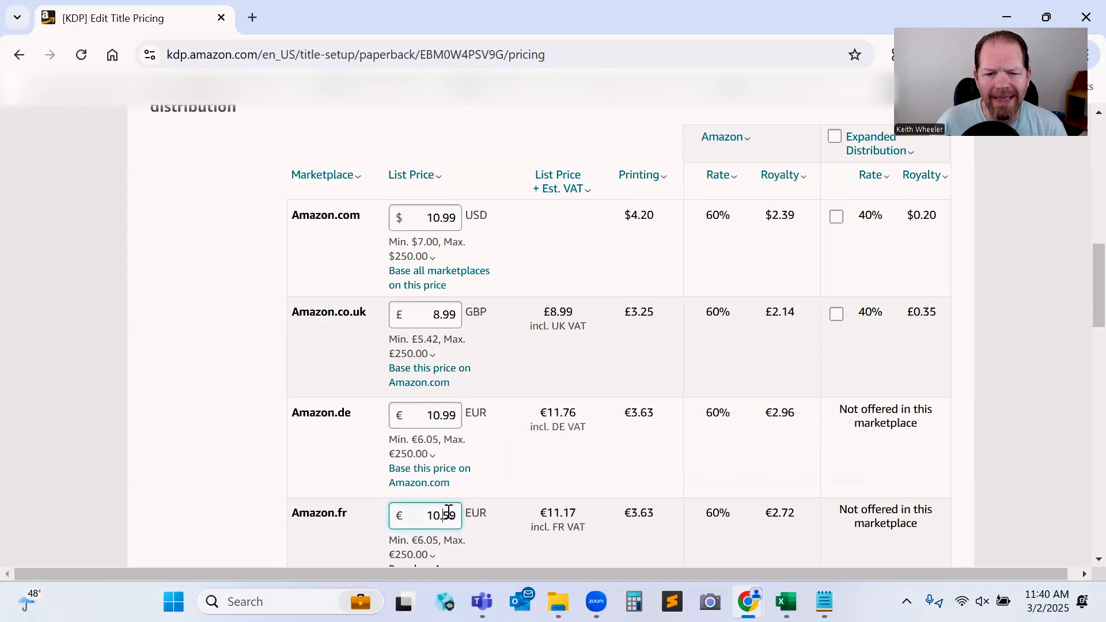
pyautogui.press('BackSpace')
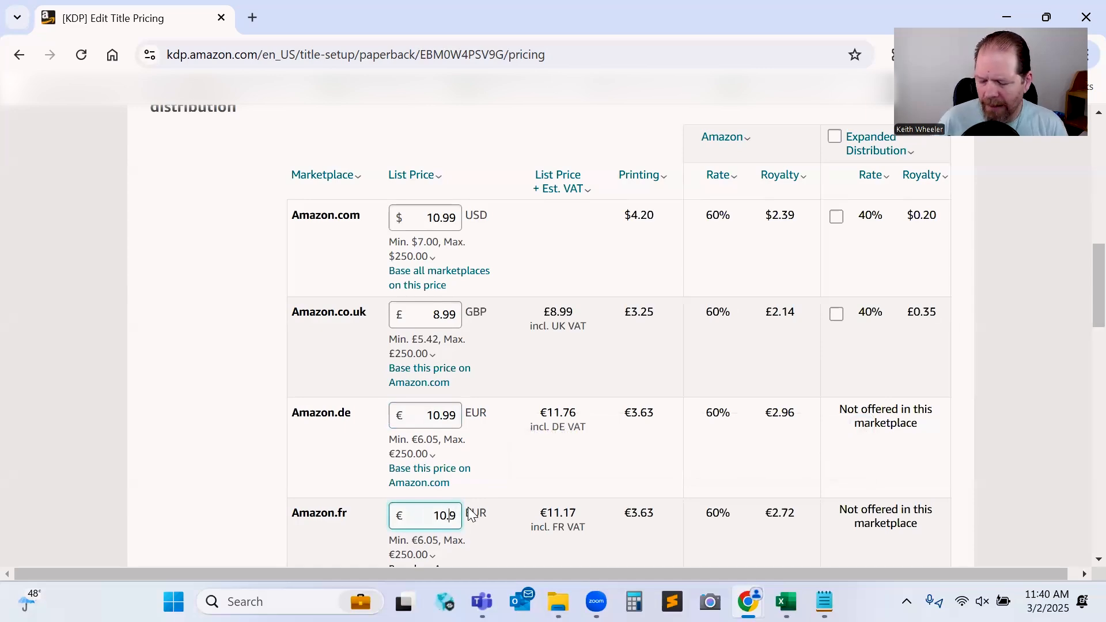
pyautogui.write('9')
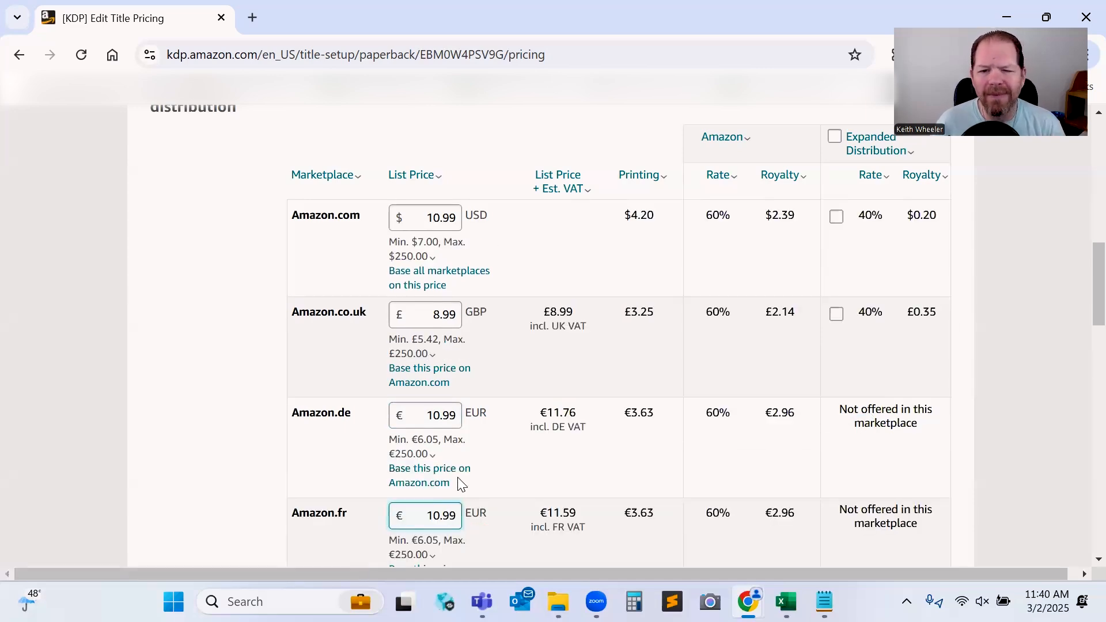
pyautogui.click(459, 489)
# Set the Amazon.es, Amazon.it and Amazon.nl list prices to 10.99 EUR.
pyautogui.scroll(-3, 458, 488)
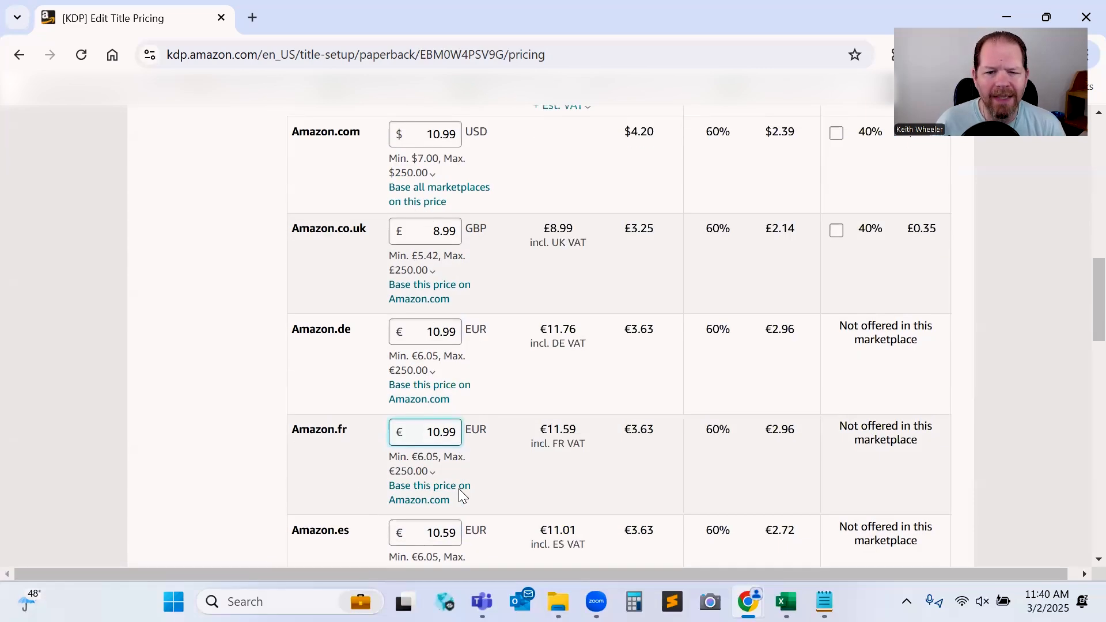
pyautogui.click(450, 446)
pyautogui.press('BackSpace')
pyautogui.write('9')
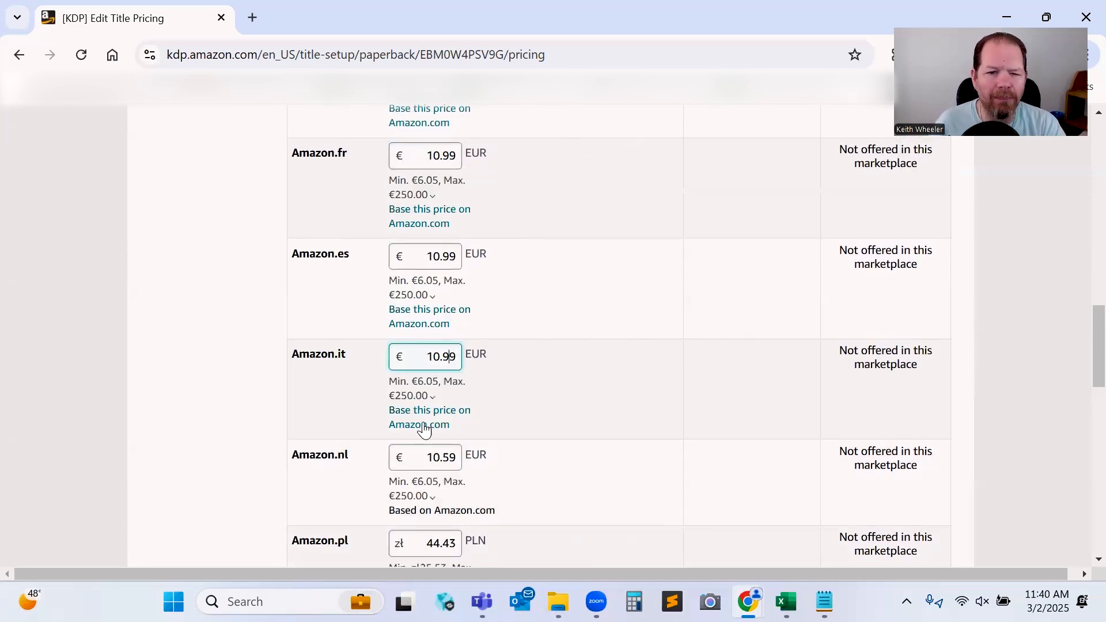
pyautogui.click(450, 457)
pyautogui.press('BackSpace')
pyautogui.write('9')
# Set the Amazon.pl list price to 44.50 PLN and the Amazon.se price to 118.50 SEK.
pyautogui.scroll(-1, 474, 441)
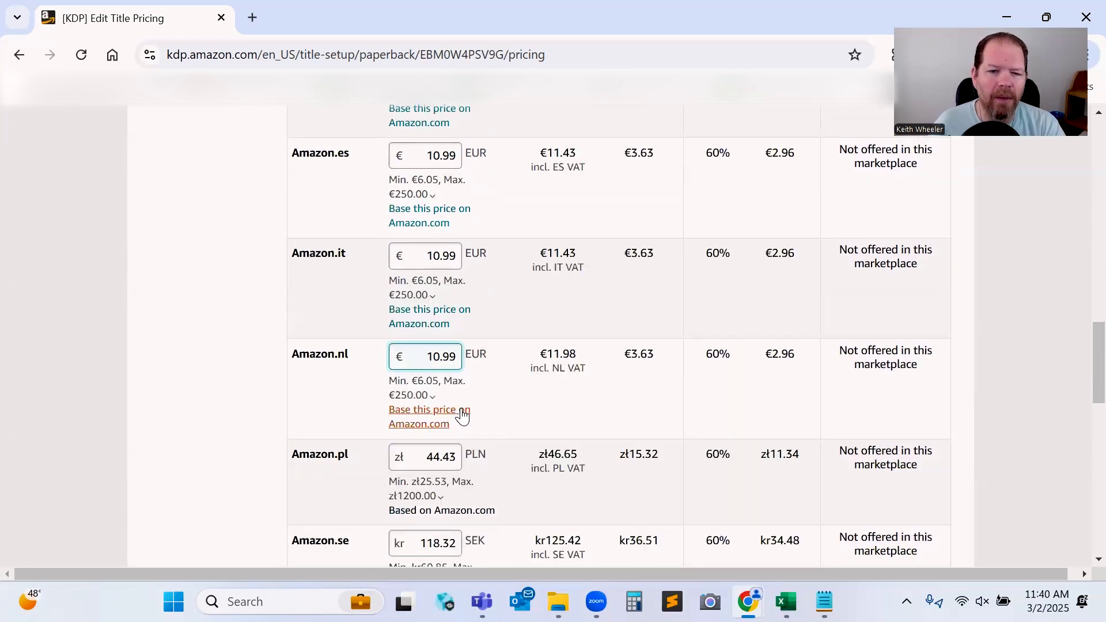
pyautogui.click(455, 456)
pyautogui.press('BackSpace')
pyautogui.press('BackSpace')
pyautogui.write('50')
# Round the Amazon.co.jp yen price and set Amazon.ca to 15.99 CAD and Amazon.com.au to 17.99 AUD.
pyautogui.scroll(-5, 455, 461)
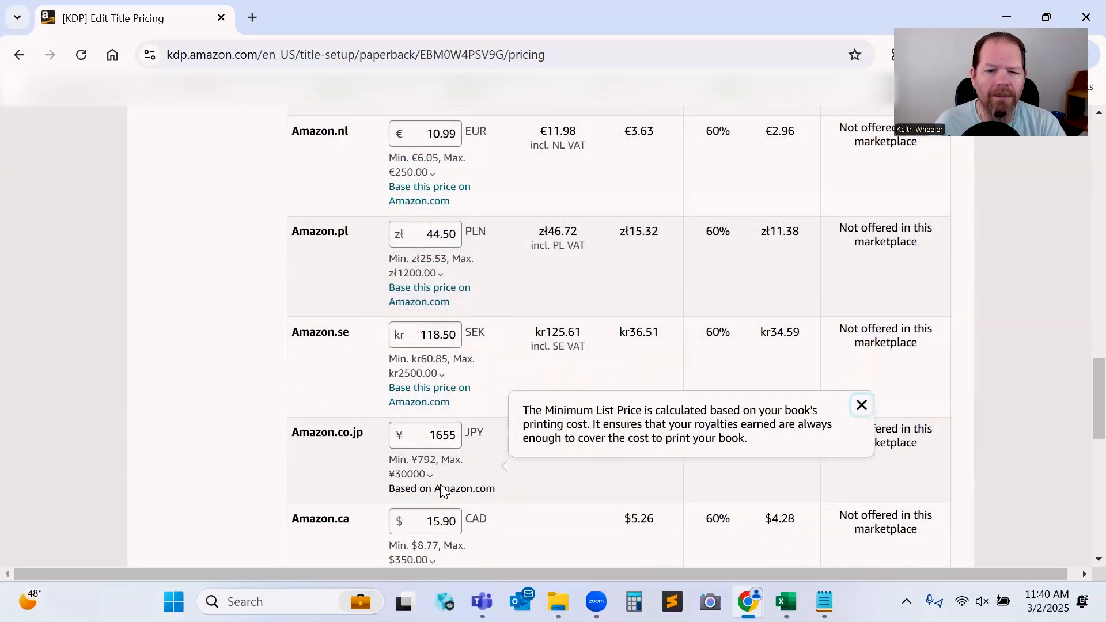
pyautogui.click(458, 381)
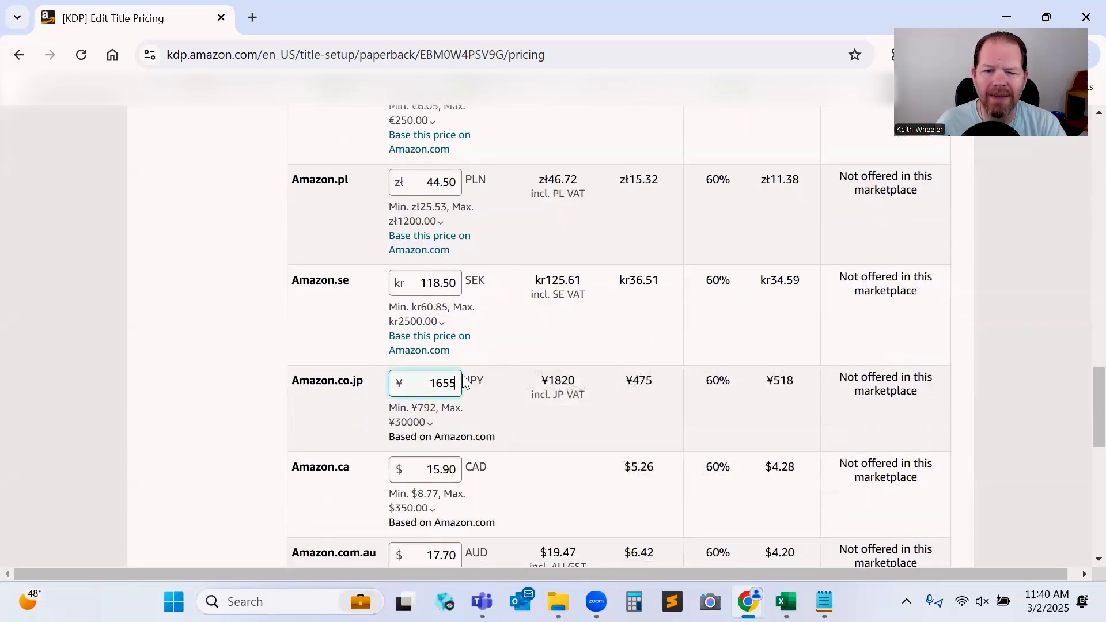
pyautogui.press('BackSpace')
pyautogui.press('BackSpace')
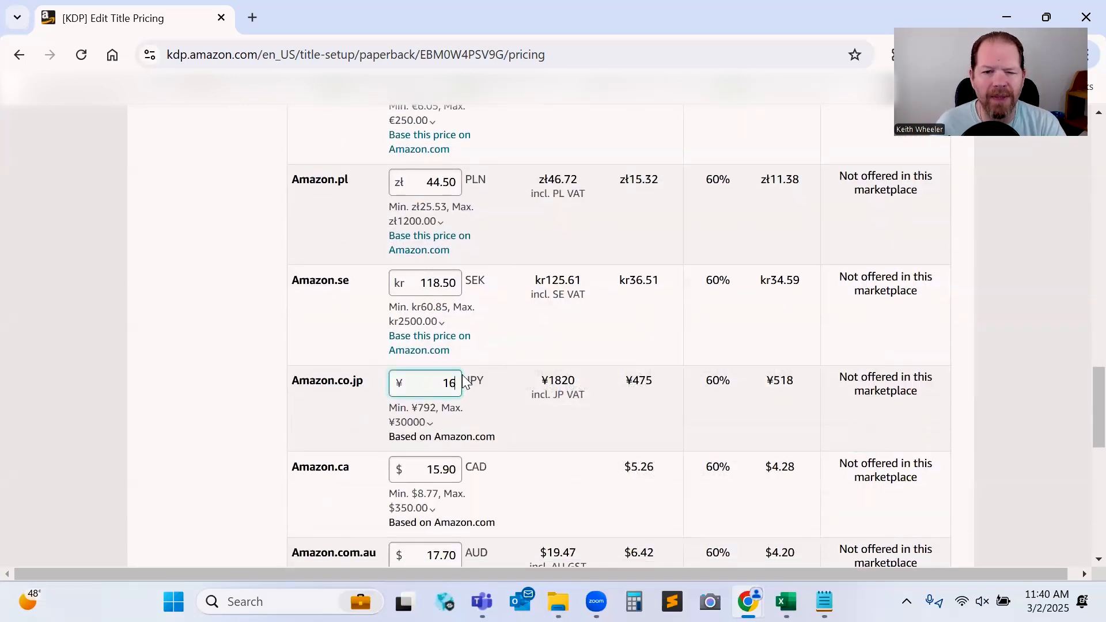
pyautogui.press('BackSpace')
pyautogui.write('70')
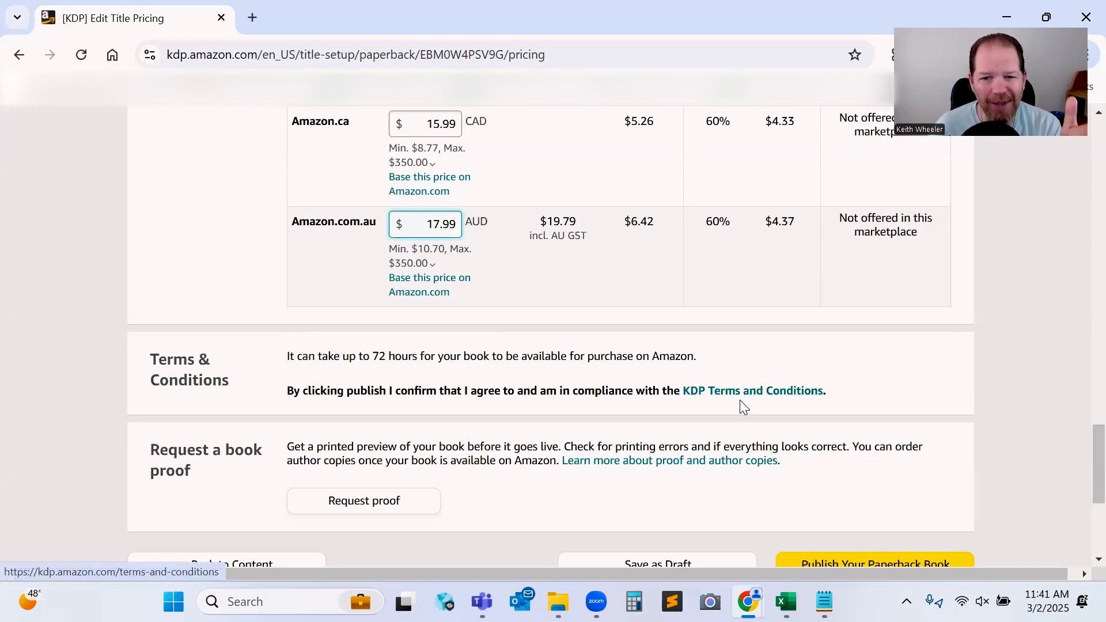
# Request one proof copy for the Amazon.com marketplace and confirm the proof request.
pyautogui.scroll(-1, 432, 392)
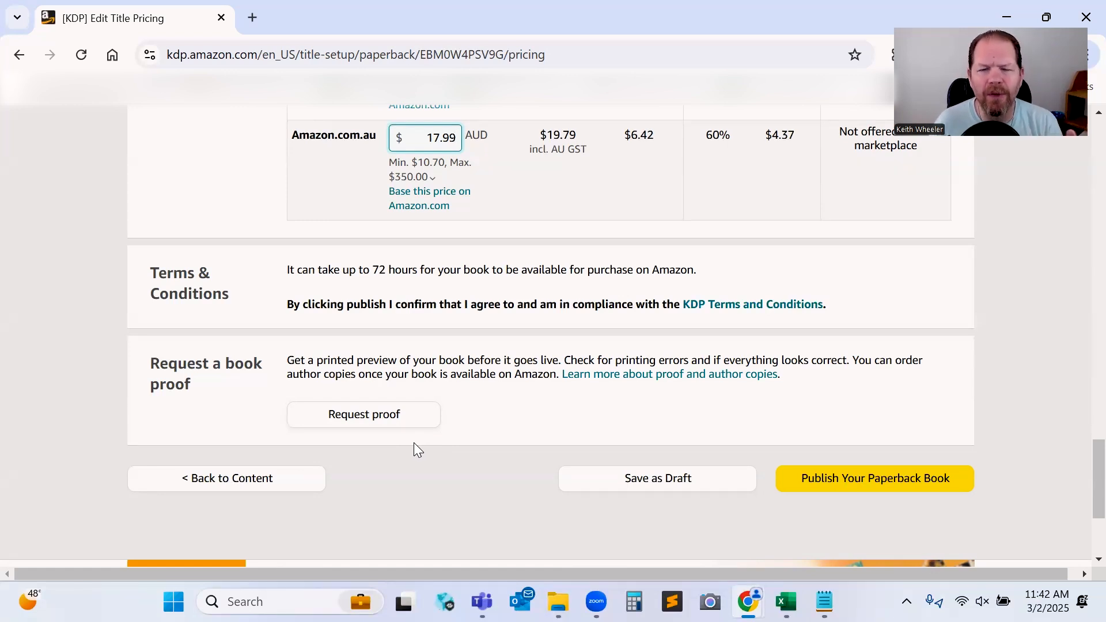
pyautogui.click(380, 423)
pyautogui.click(429, 378)
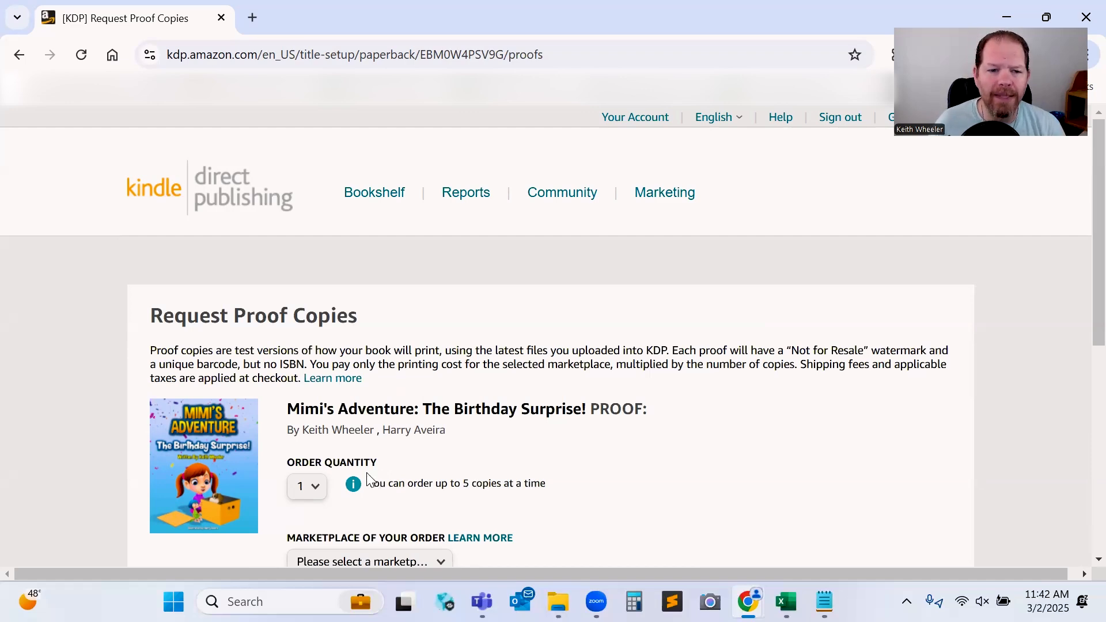
pyautogui.scroll(-1, 375, 476)
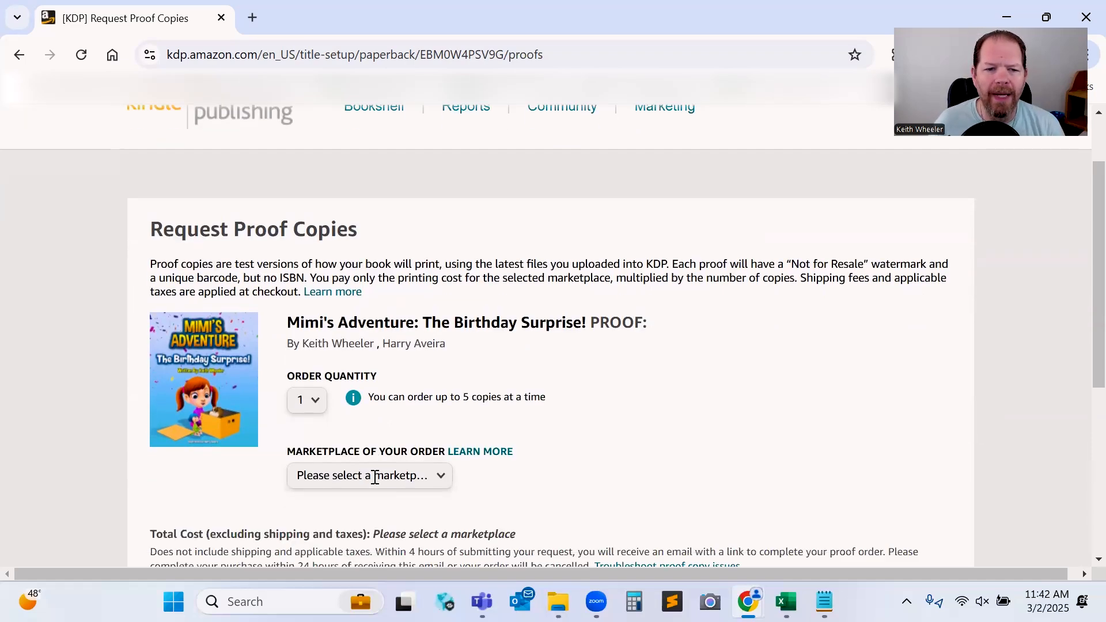
pyautogui.click(435, 479)
pyautogui.click(377, 349)
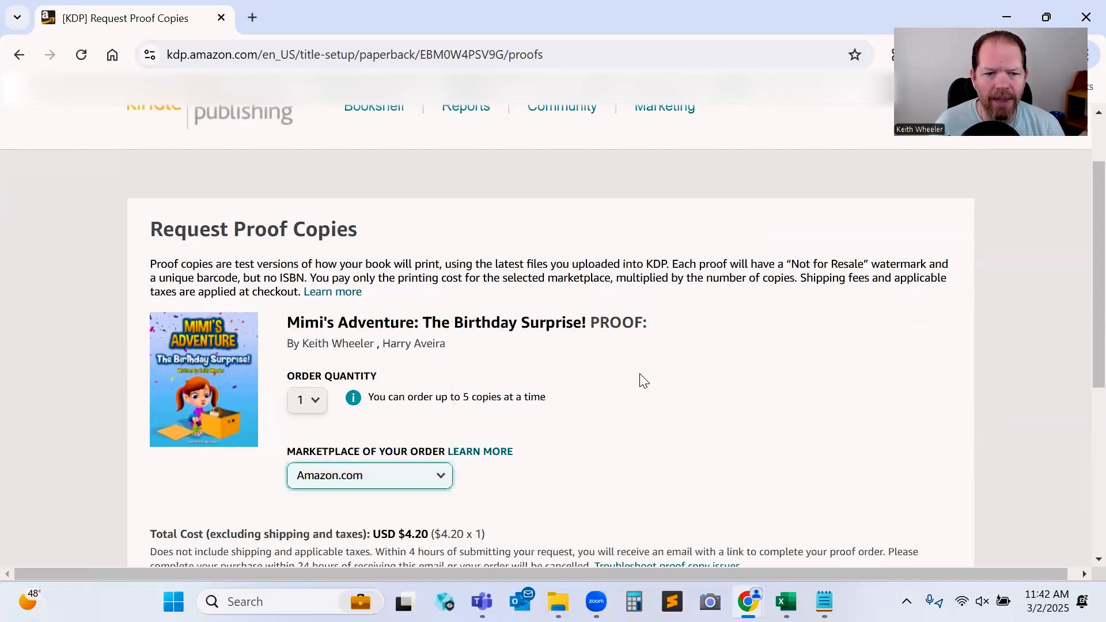
pyautogui.scroll(-3, 638, 381)
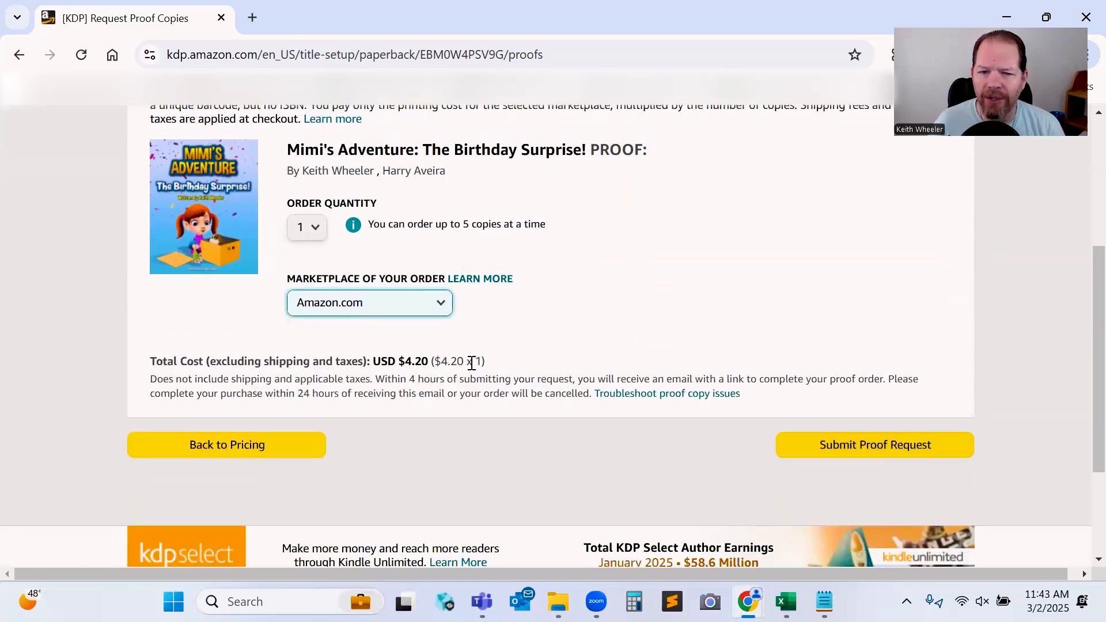
pyautogui.click(876, 448)
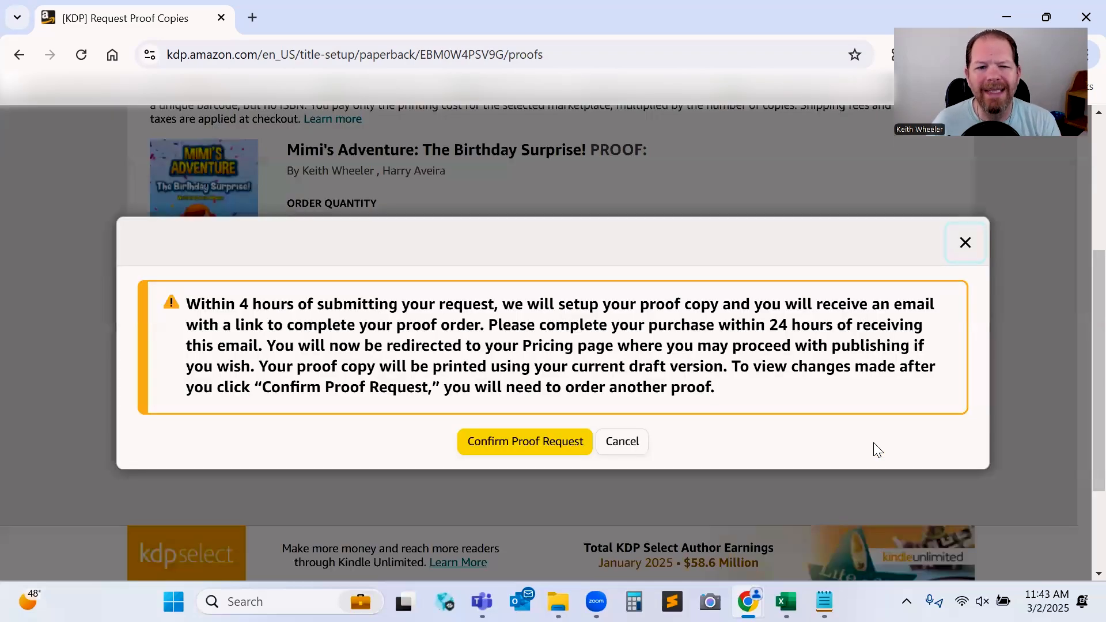
pyautogui.click(547, 442)
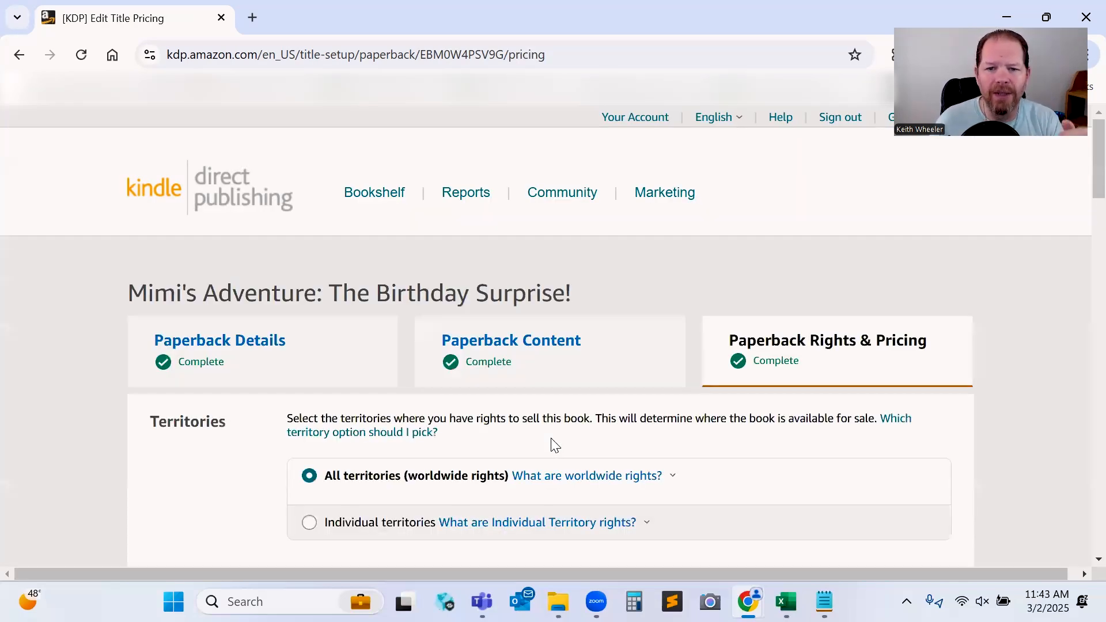
pyautogui.scroll(-15, 554, 444)
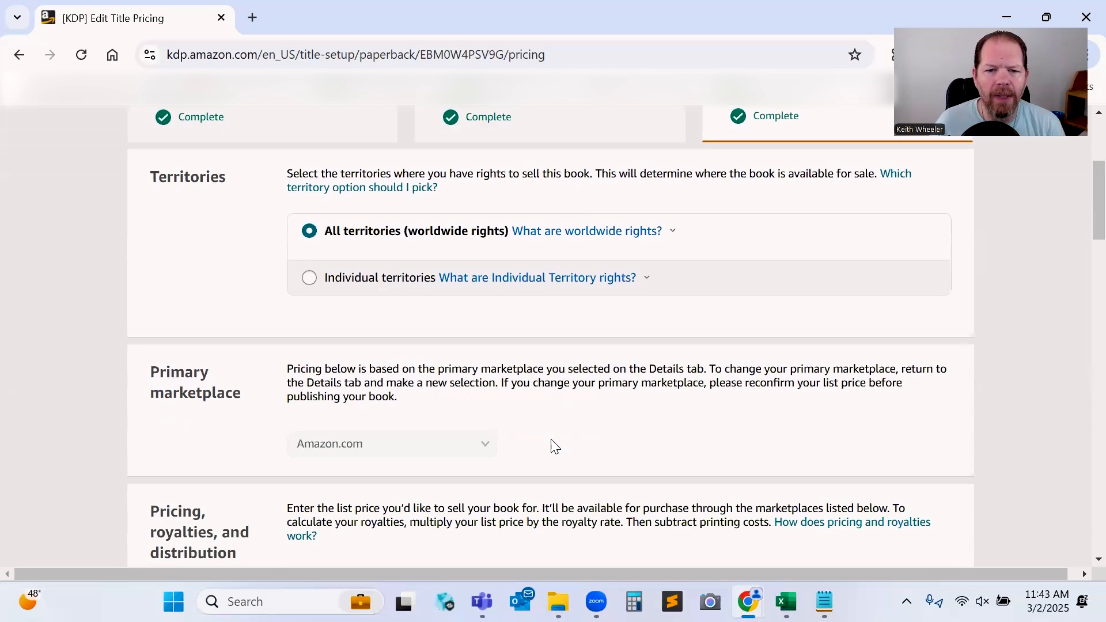
pyautogui.scroll(-10, 551, 439)
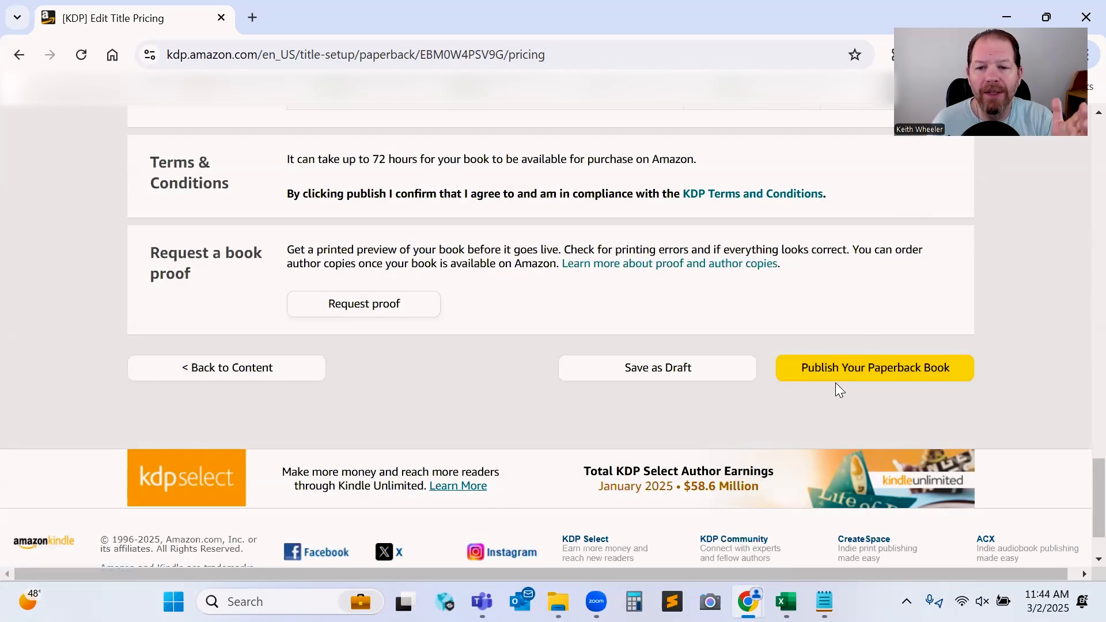